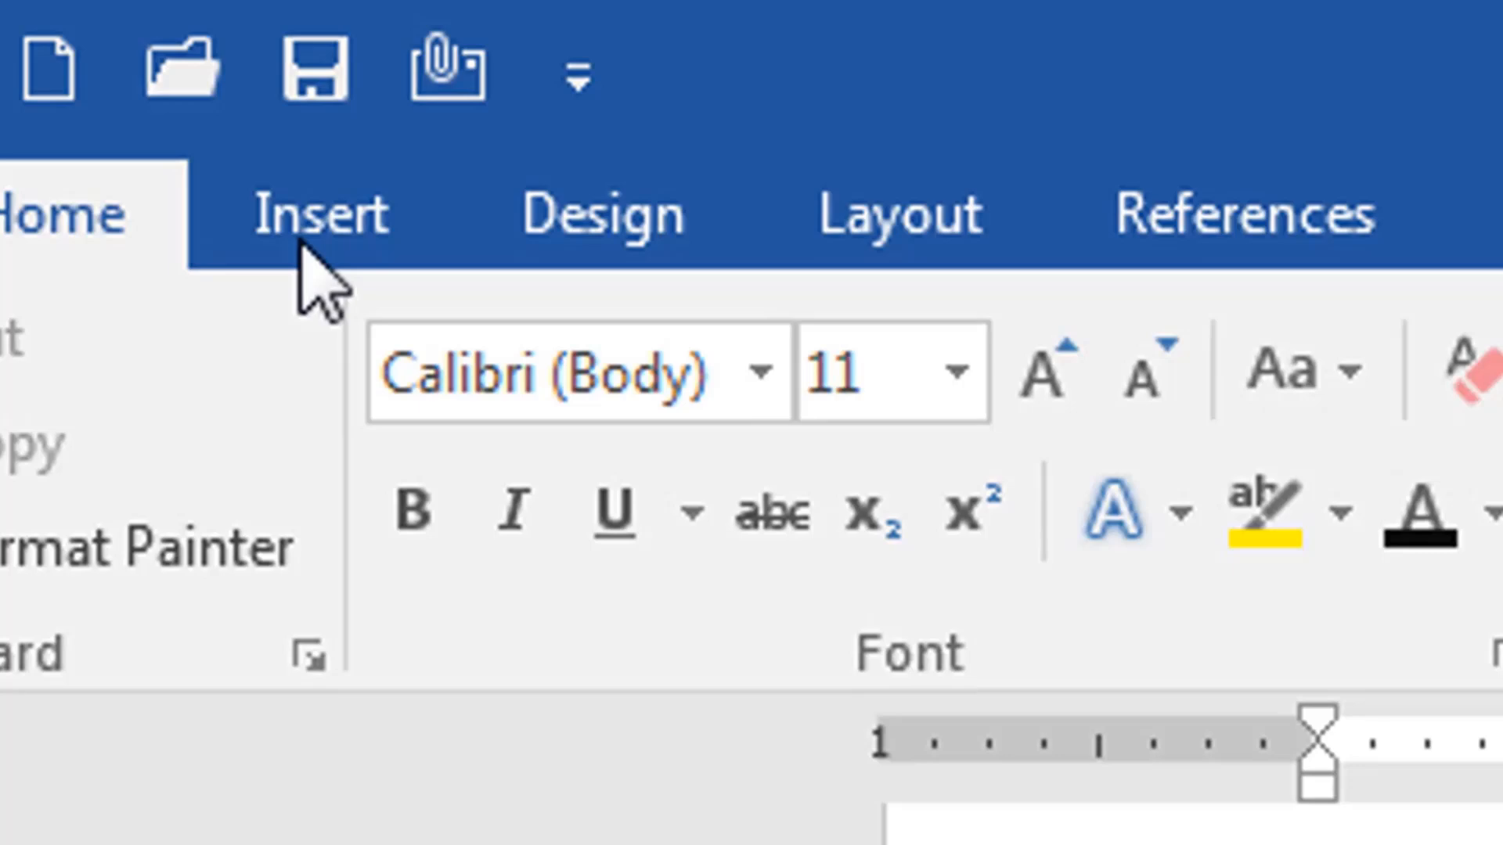
- Insert a Clustered Column chart into the blank document after previewing the scatter and pie chart types
left_click(311, 235)
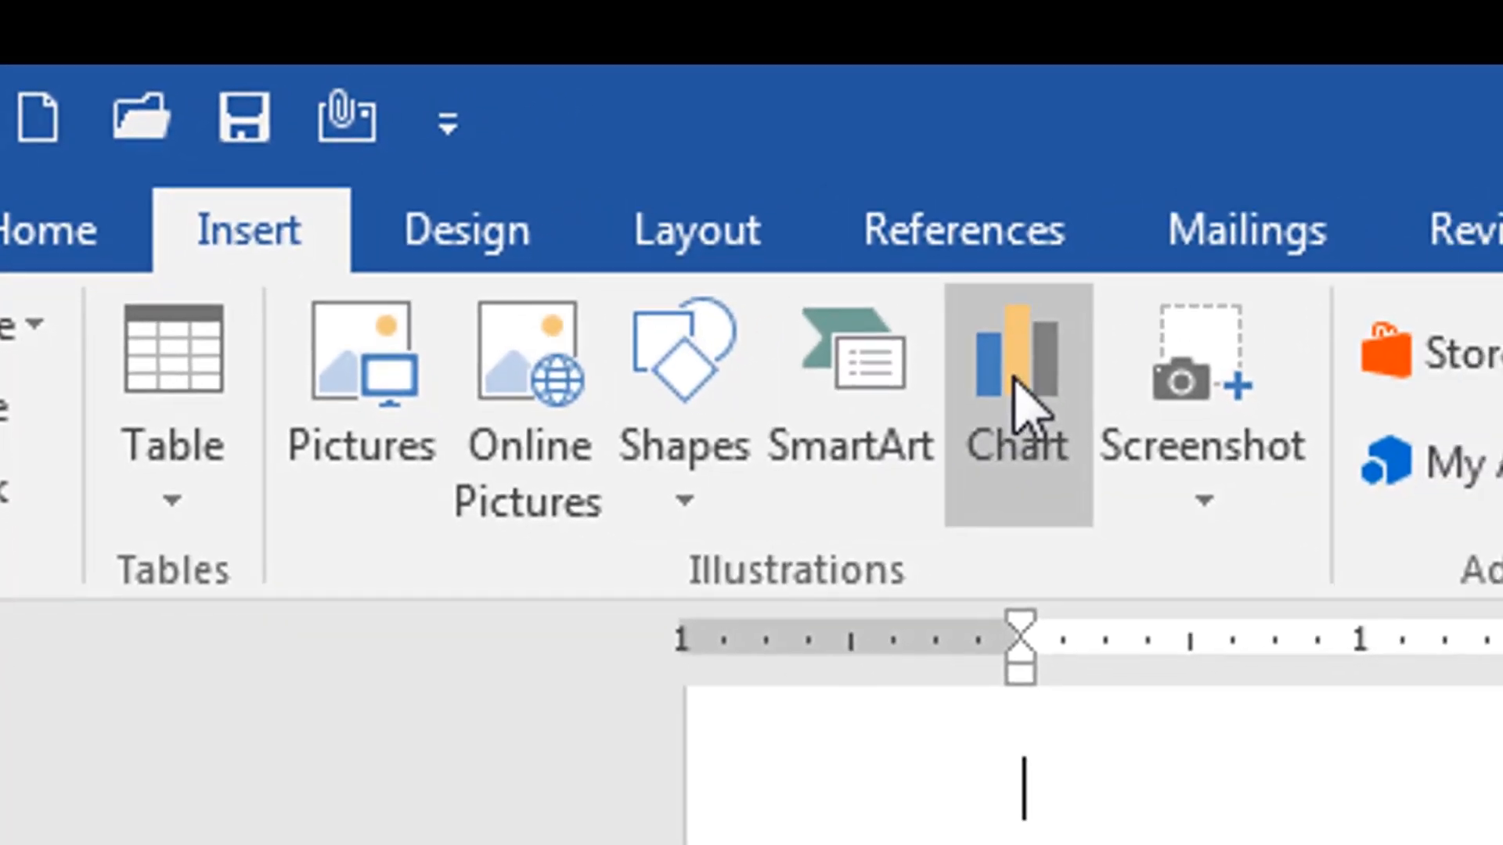
left_click(1017, 399)
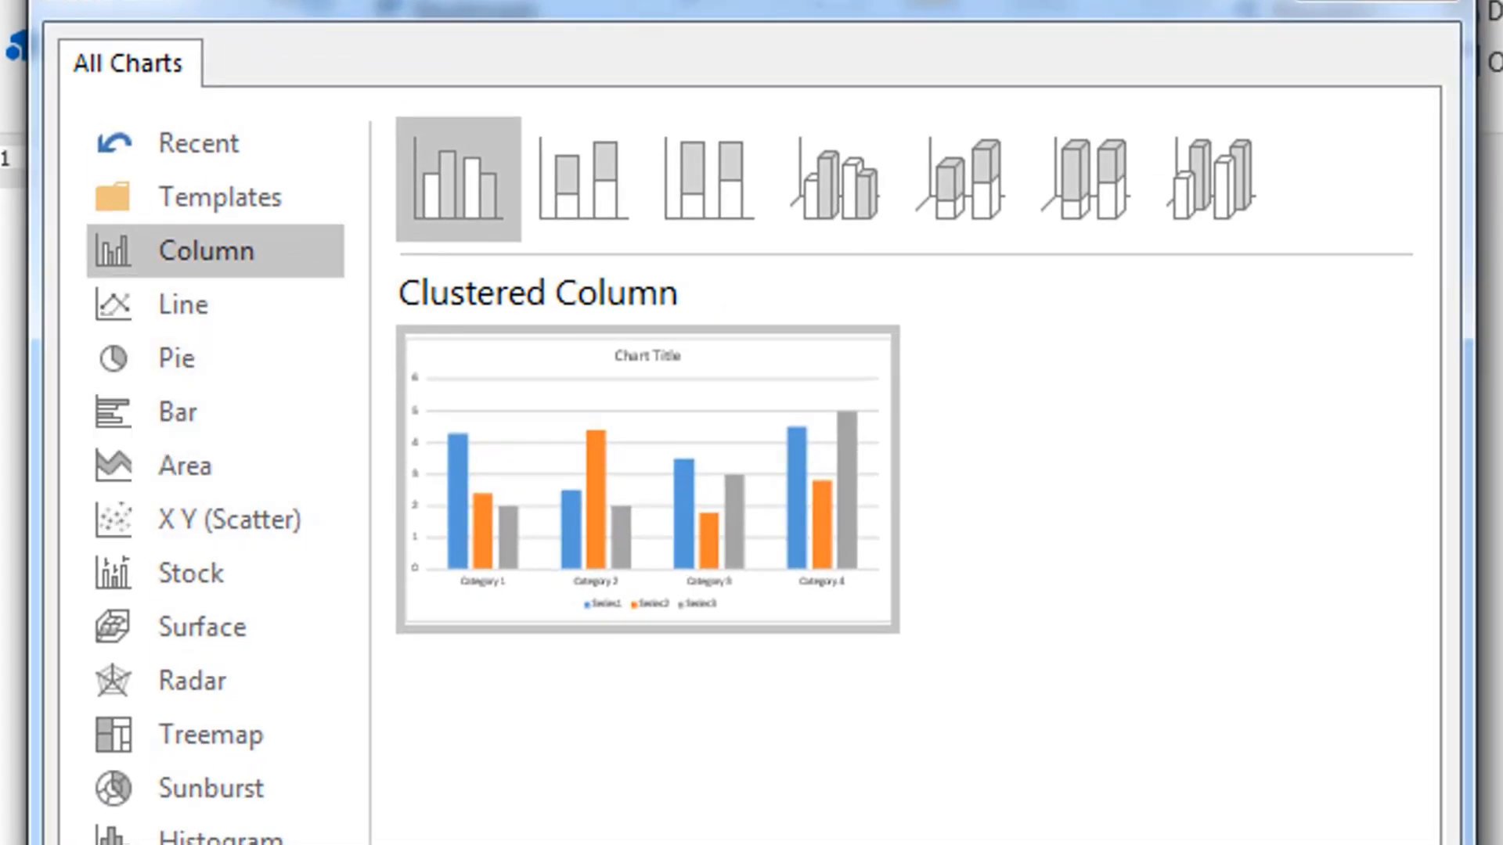
left_click(168, 520)
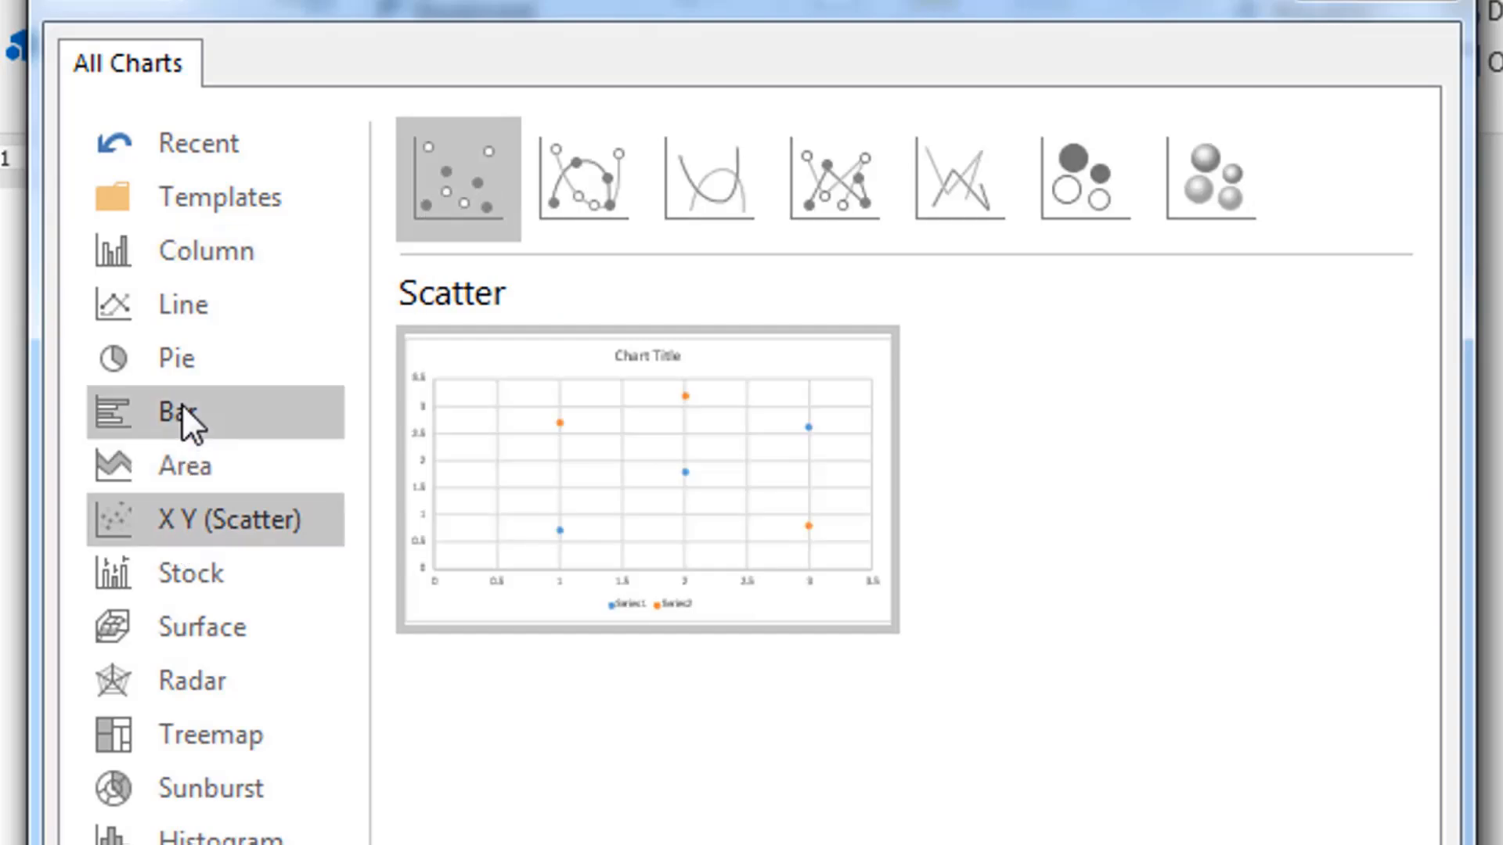
left_click(175, 357)
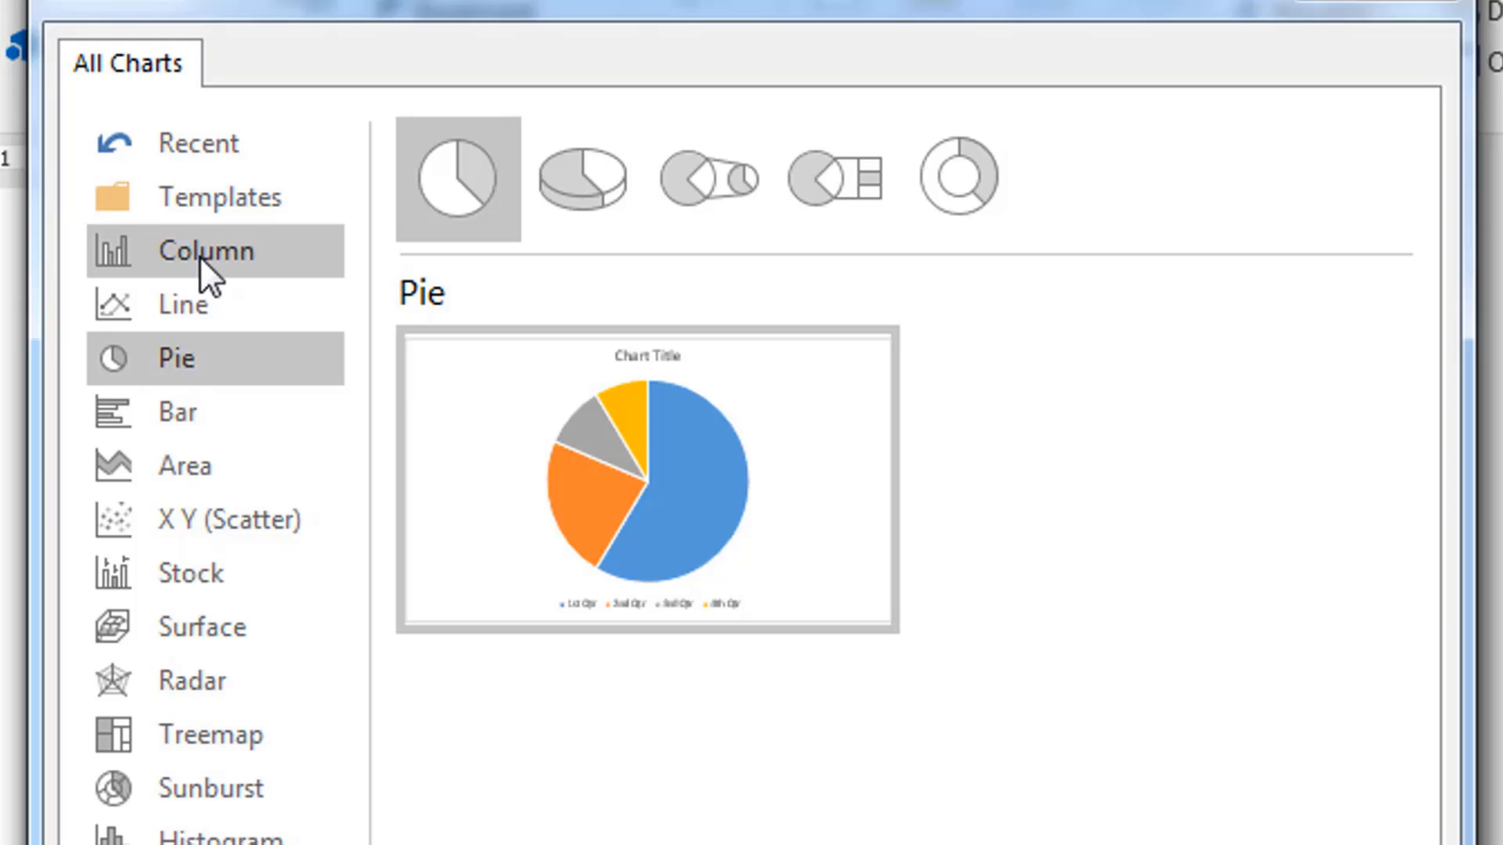
left_click(201, 258)
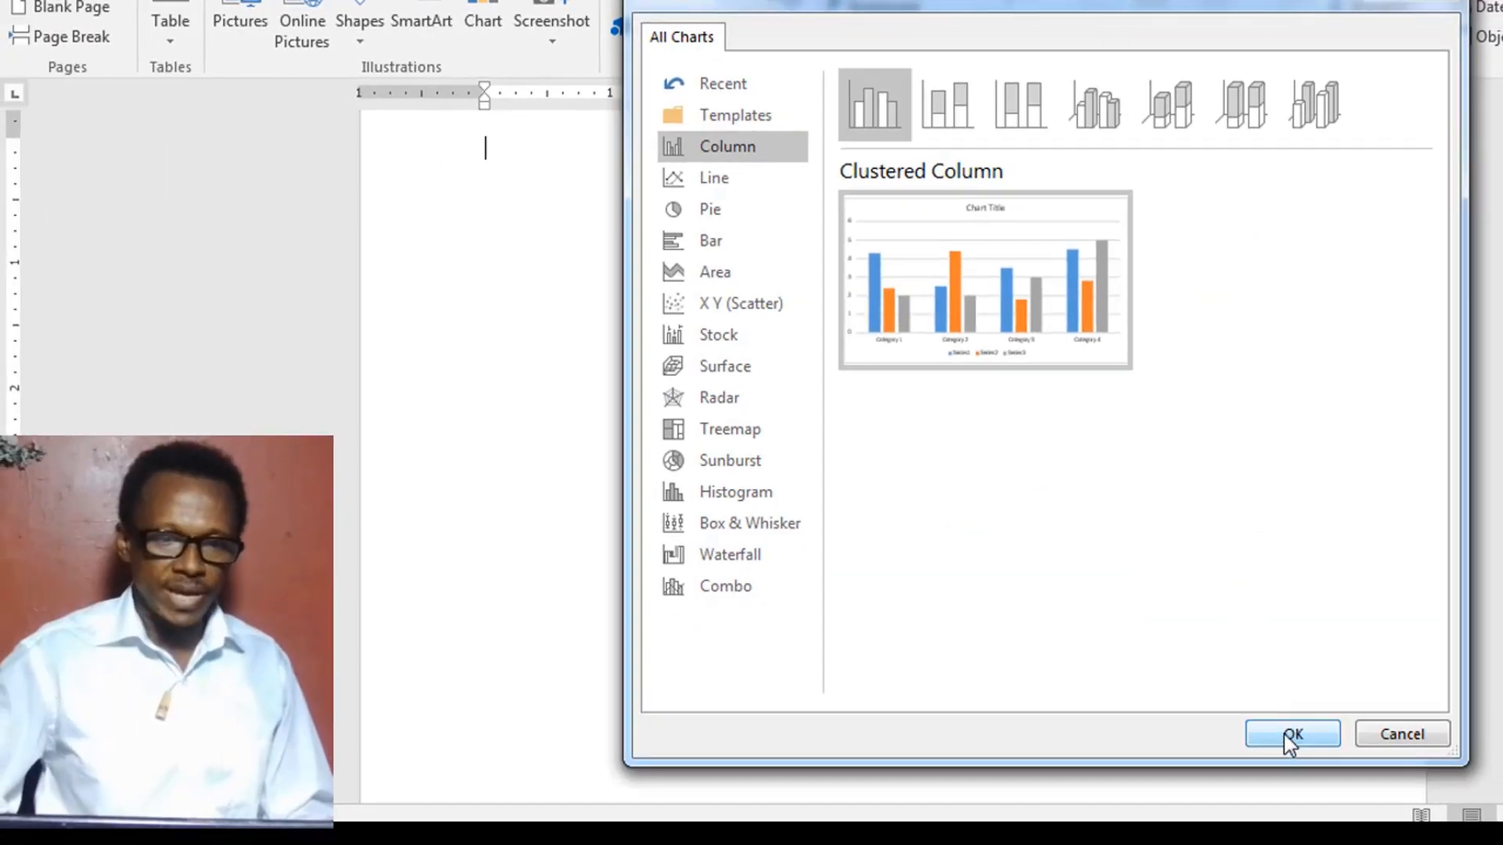
left_click(1288, 736)
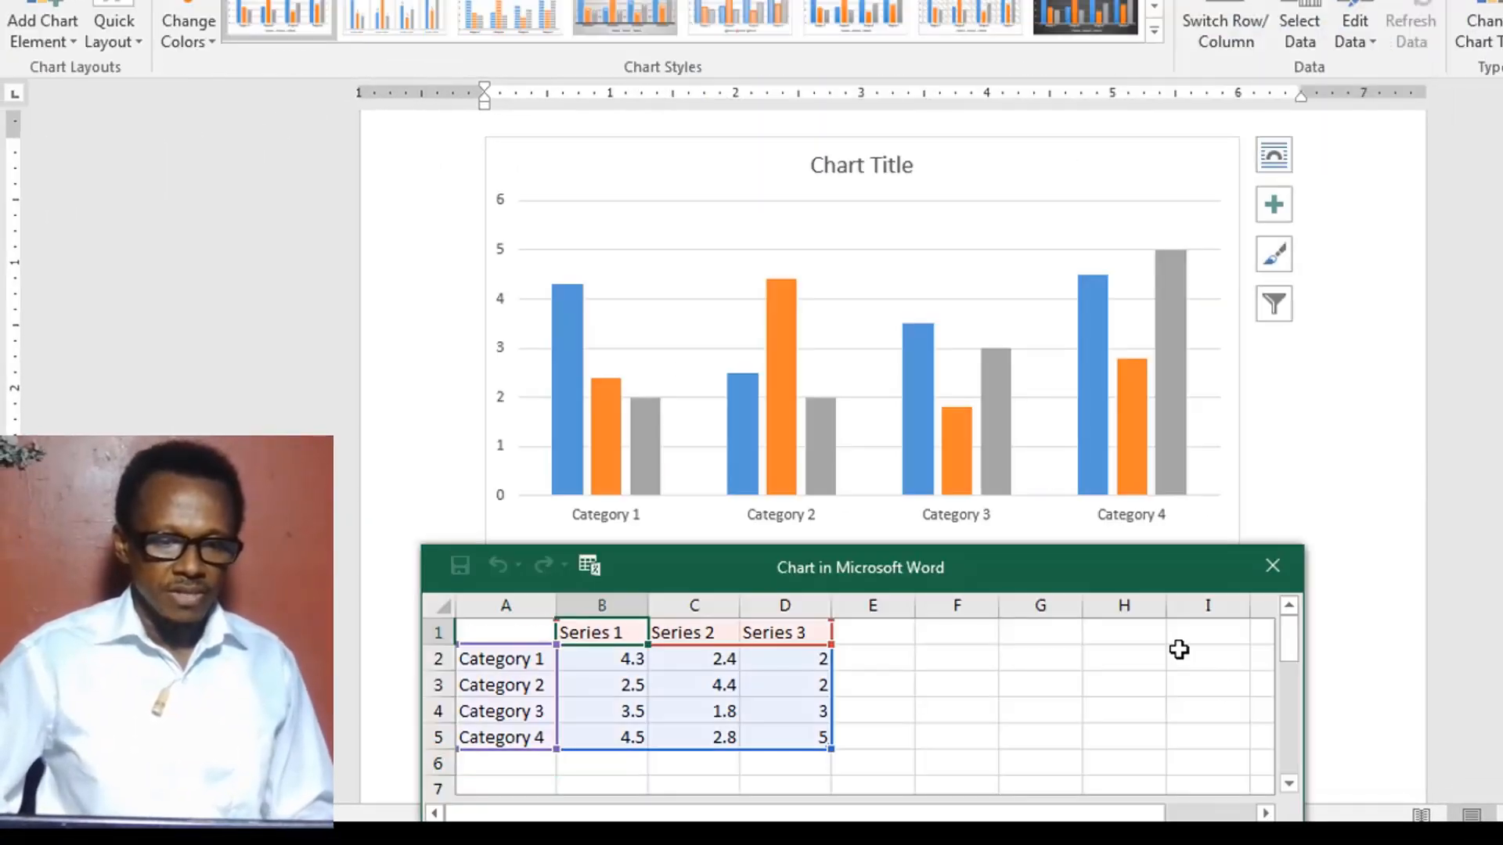
- Replace the chart's placeholder title with "Sales Report"
left_click(1151, 242)
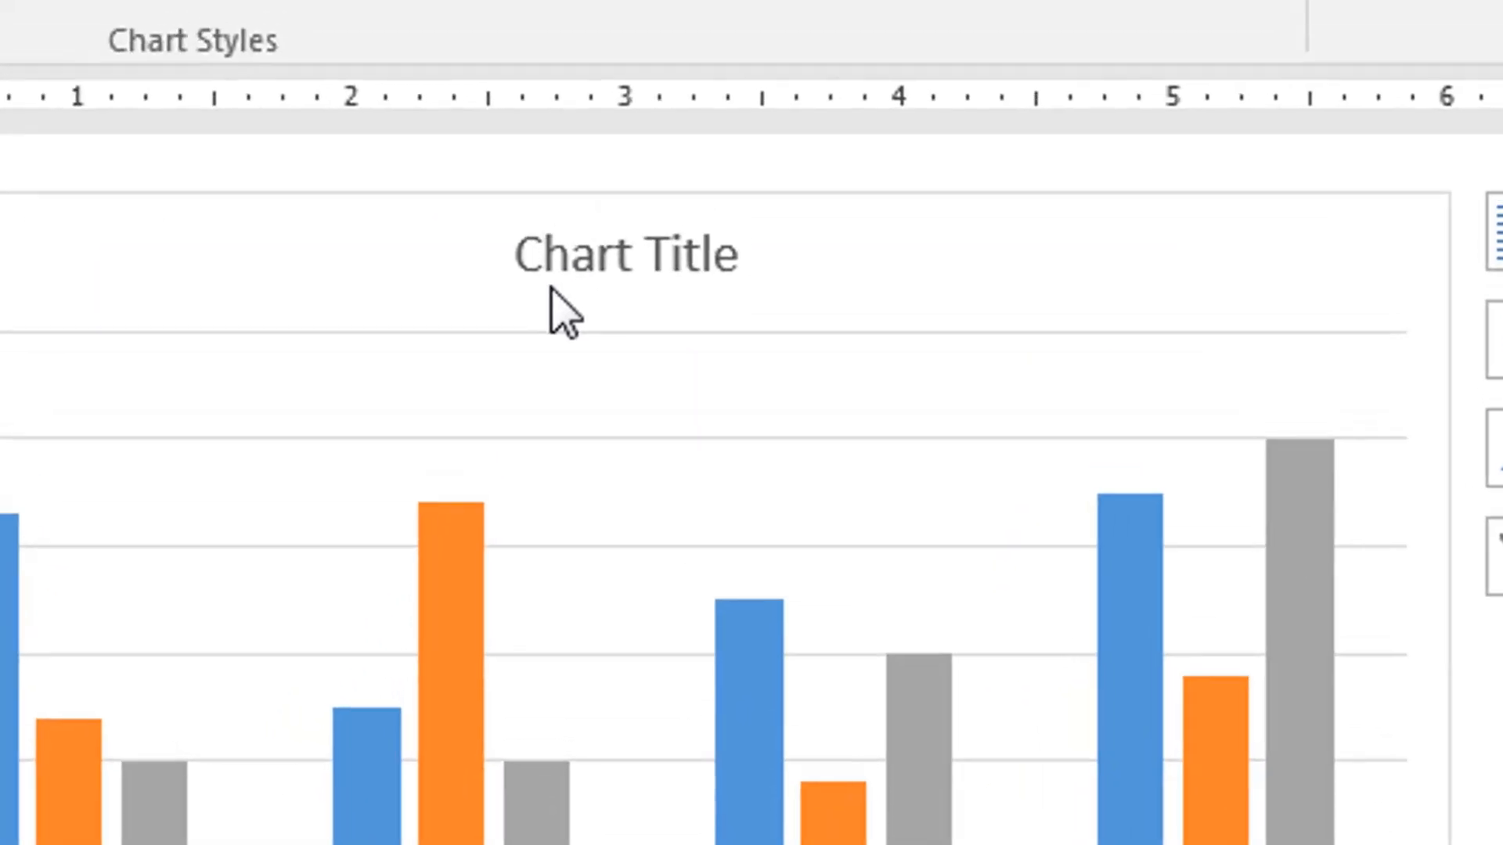
left_click(548, 267)
left_click(547, 261)
double_click(553, 262)
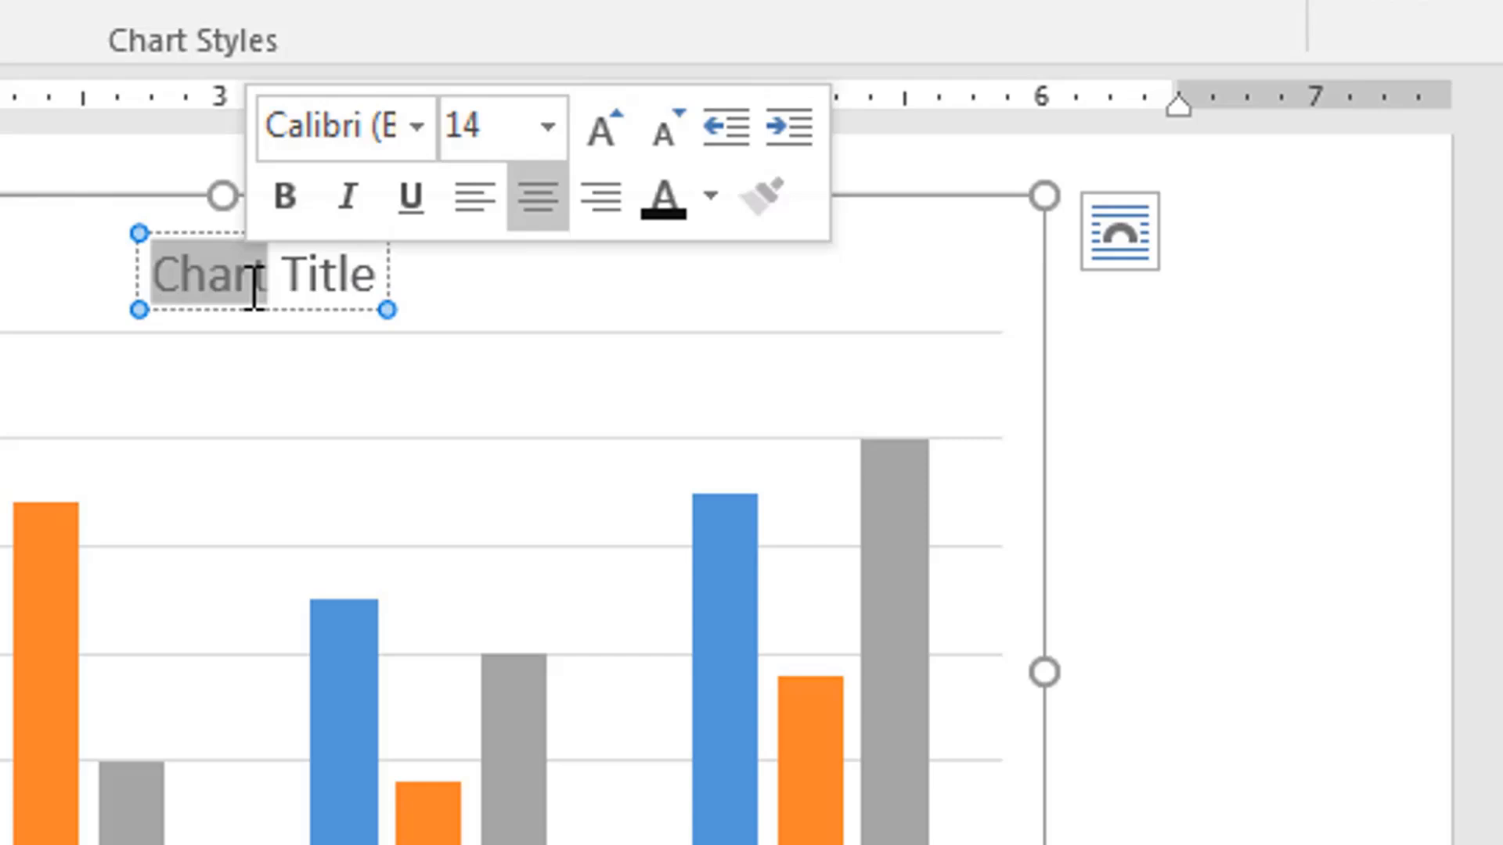
type("Sales")
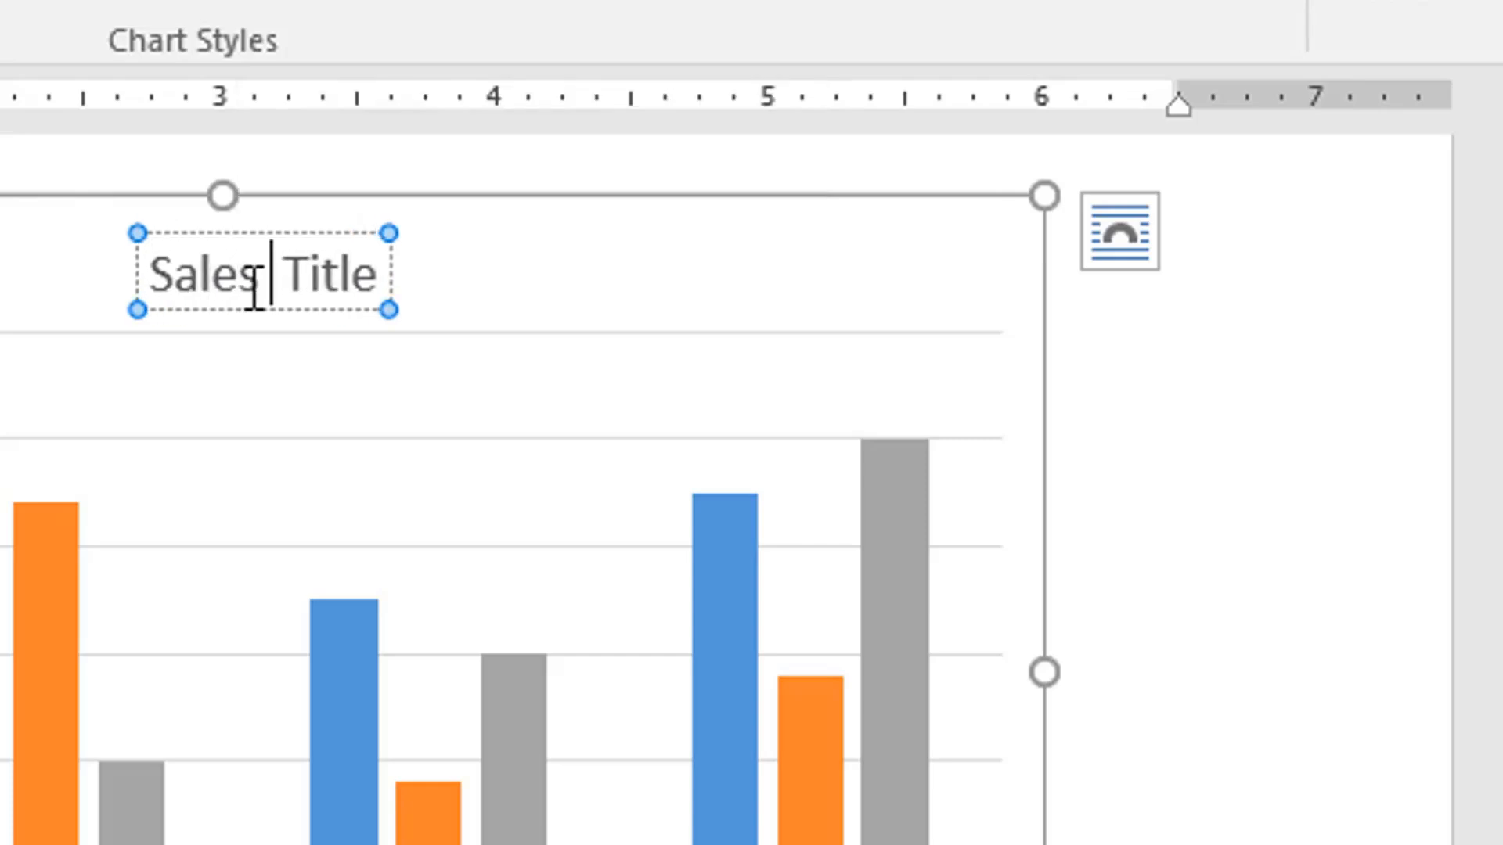
type(" Repo")
key("BackSpace")
key("BackSpace")
key("BackSpace")
type("e ")
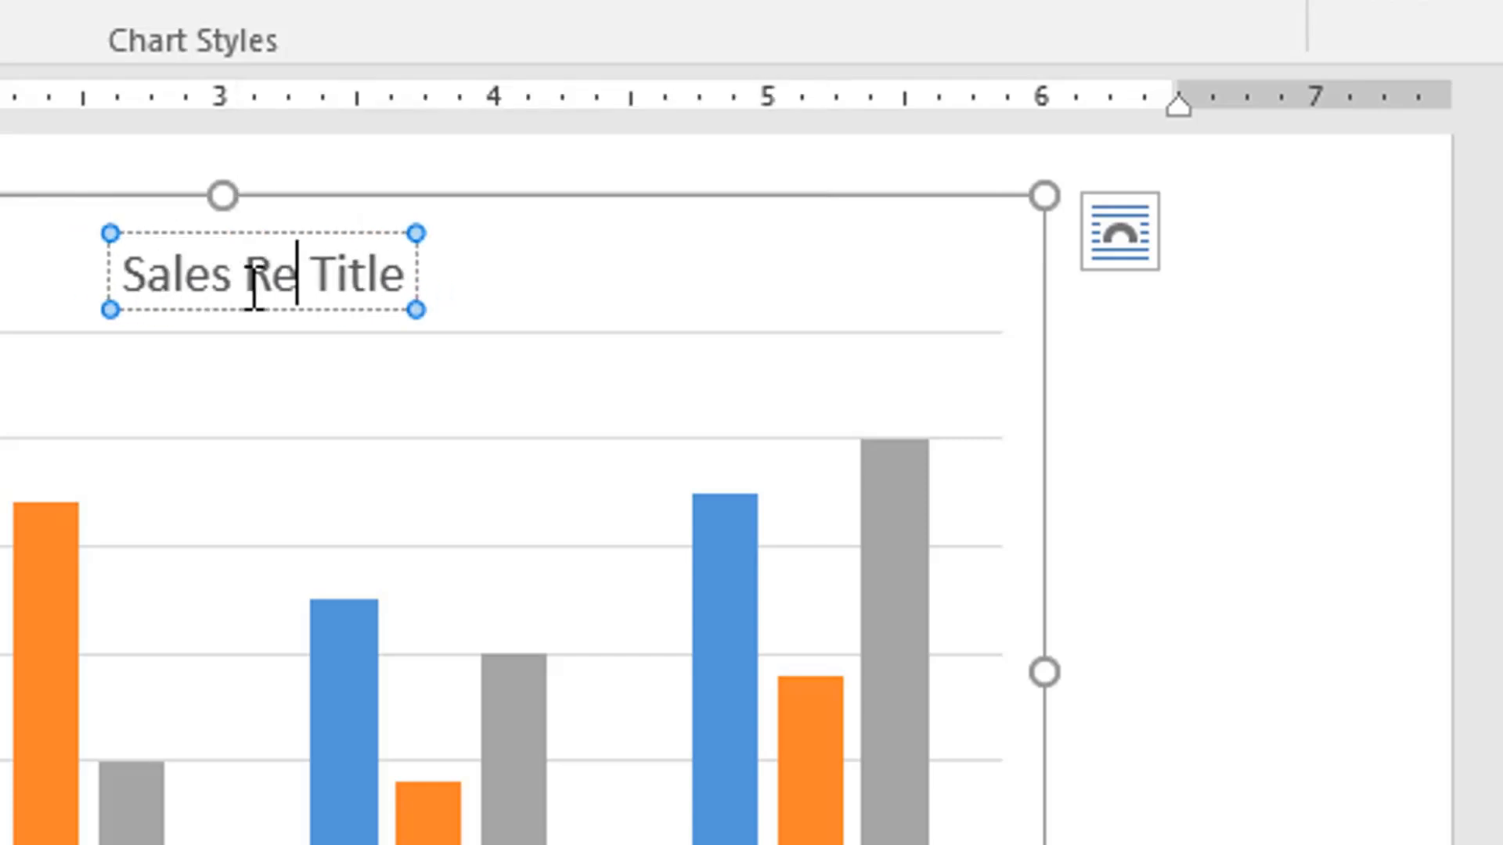
type("port")
key("Delete")
key("Delete")
key("Delete")
key("Delete")
key("Delete")
key("Delete")
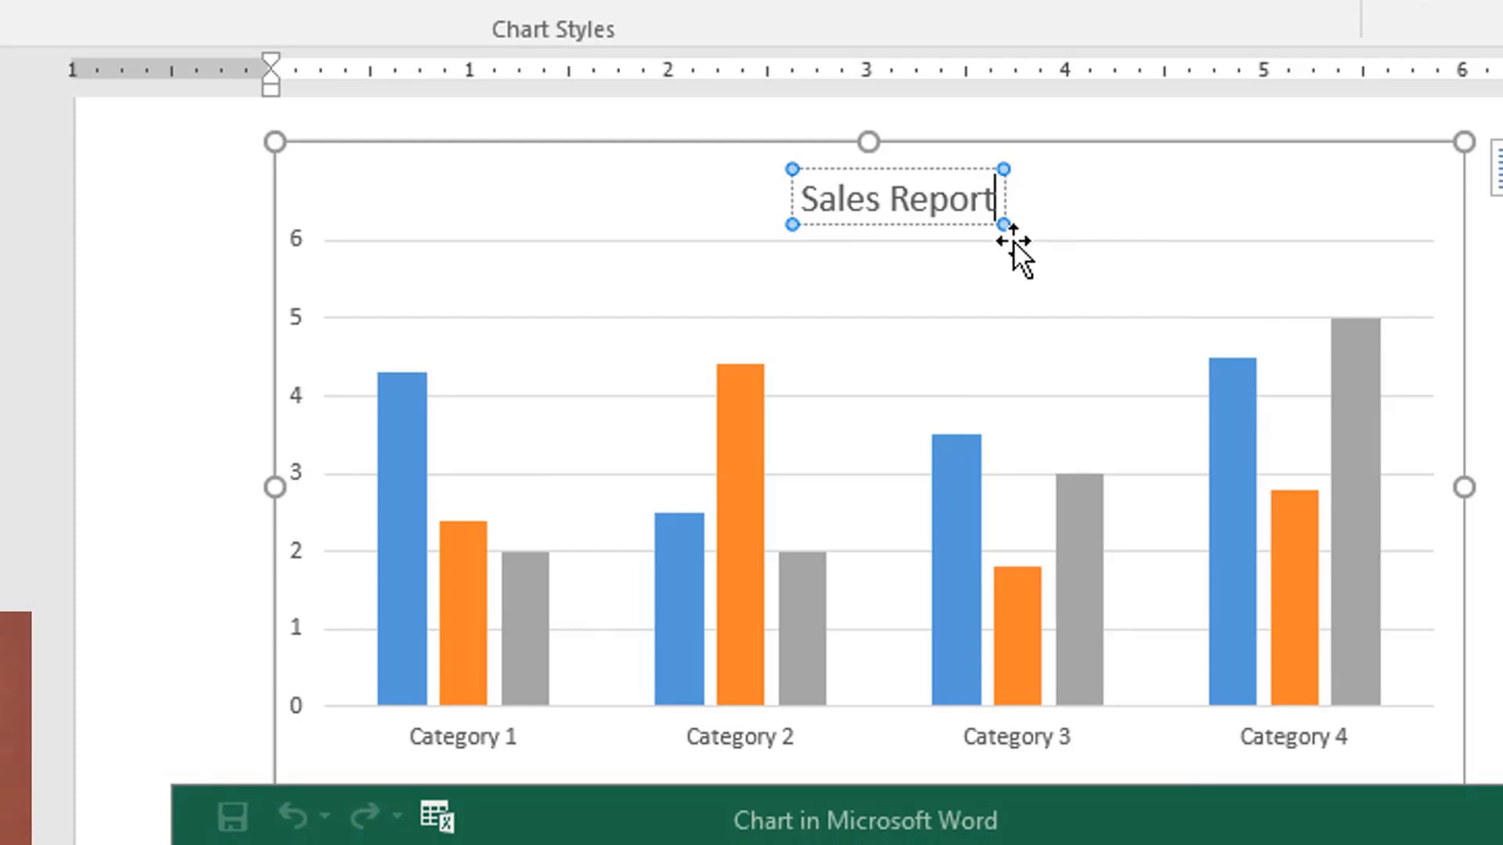
left_click(1068, 223)
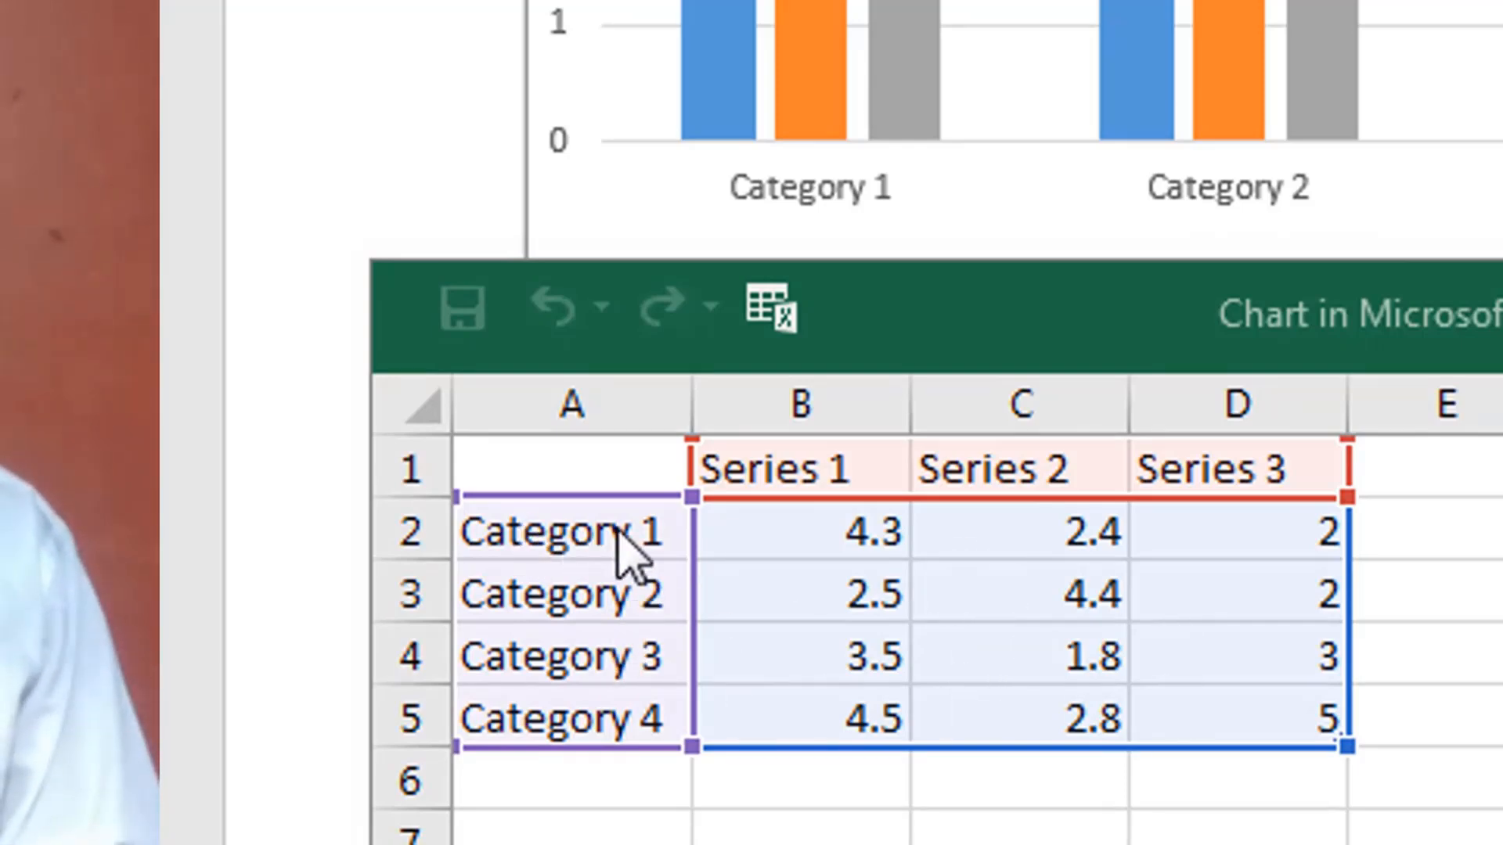
- Rename the four categories in the chart data sheet to Printers, Scanners, Laptops and Plotters
left_click(550, 532)
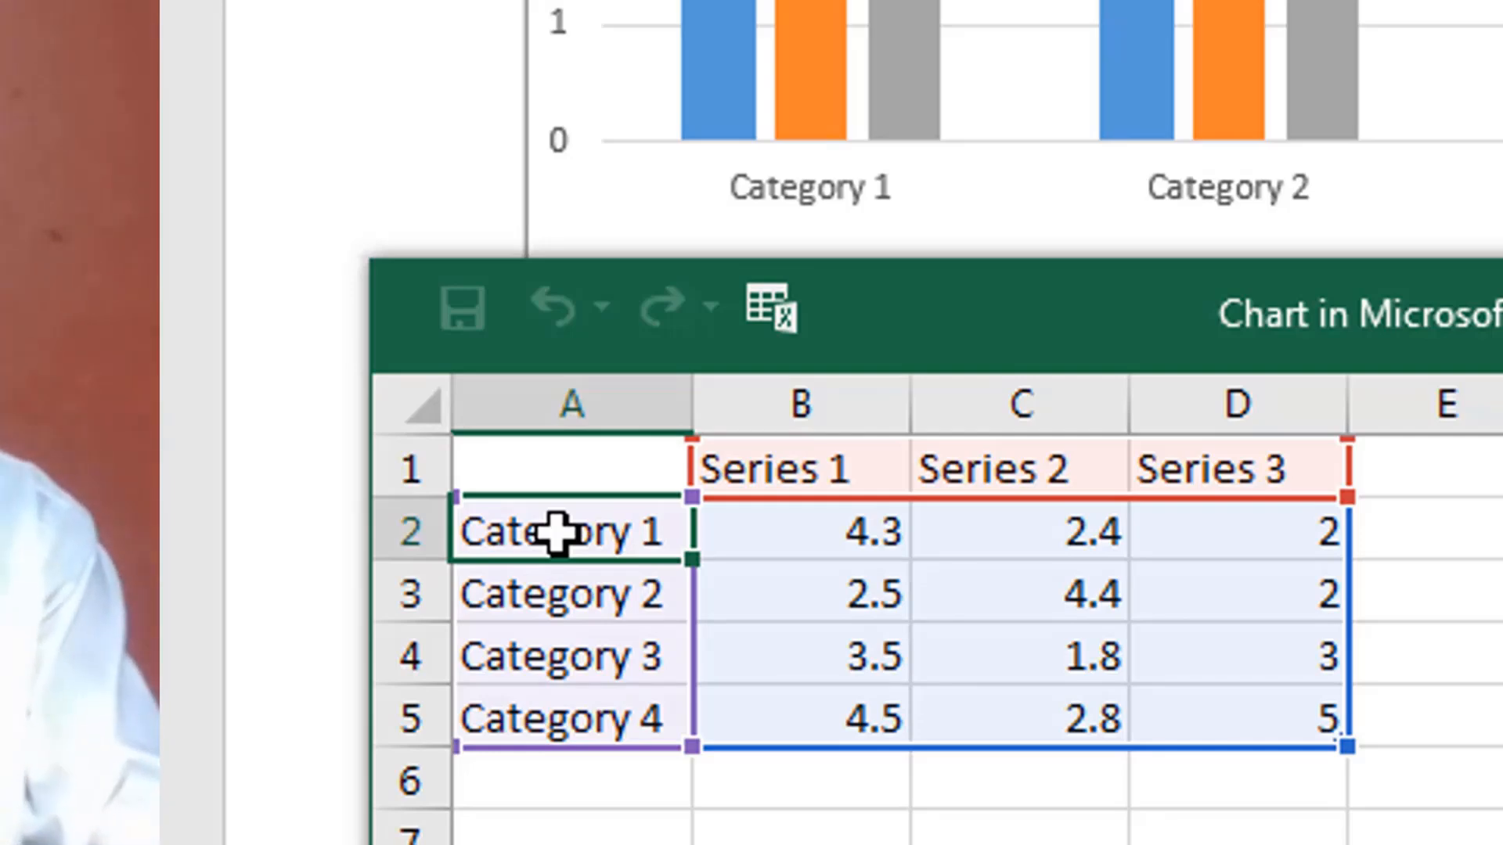
type("Printers")
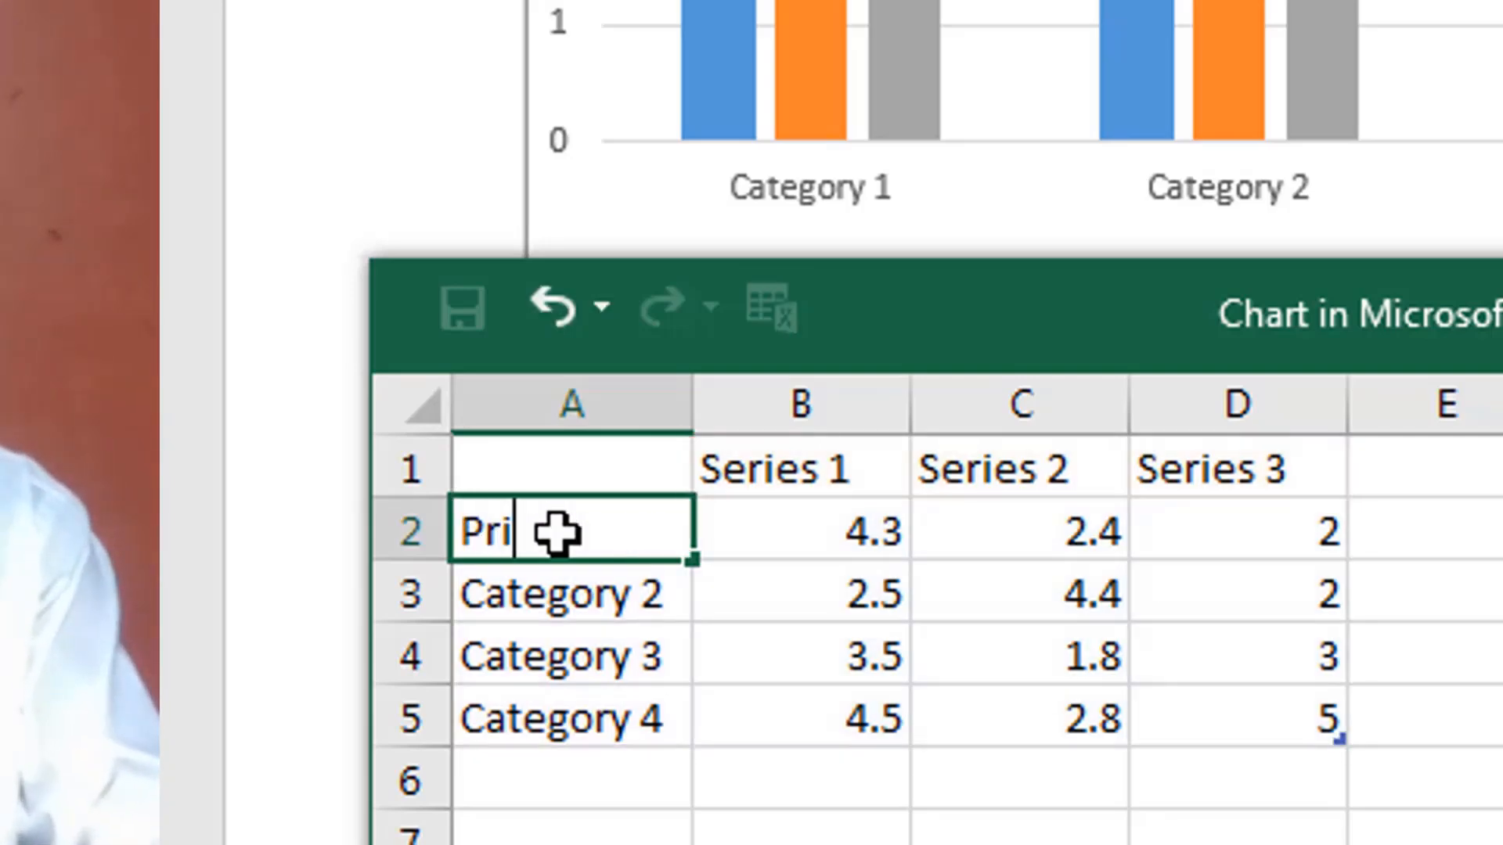
key("Return")
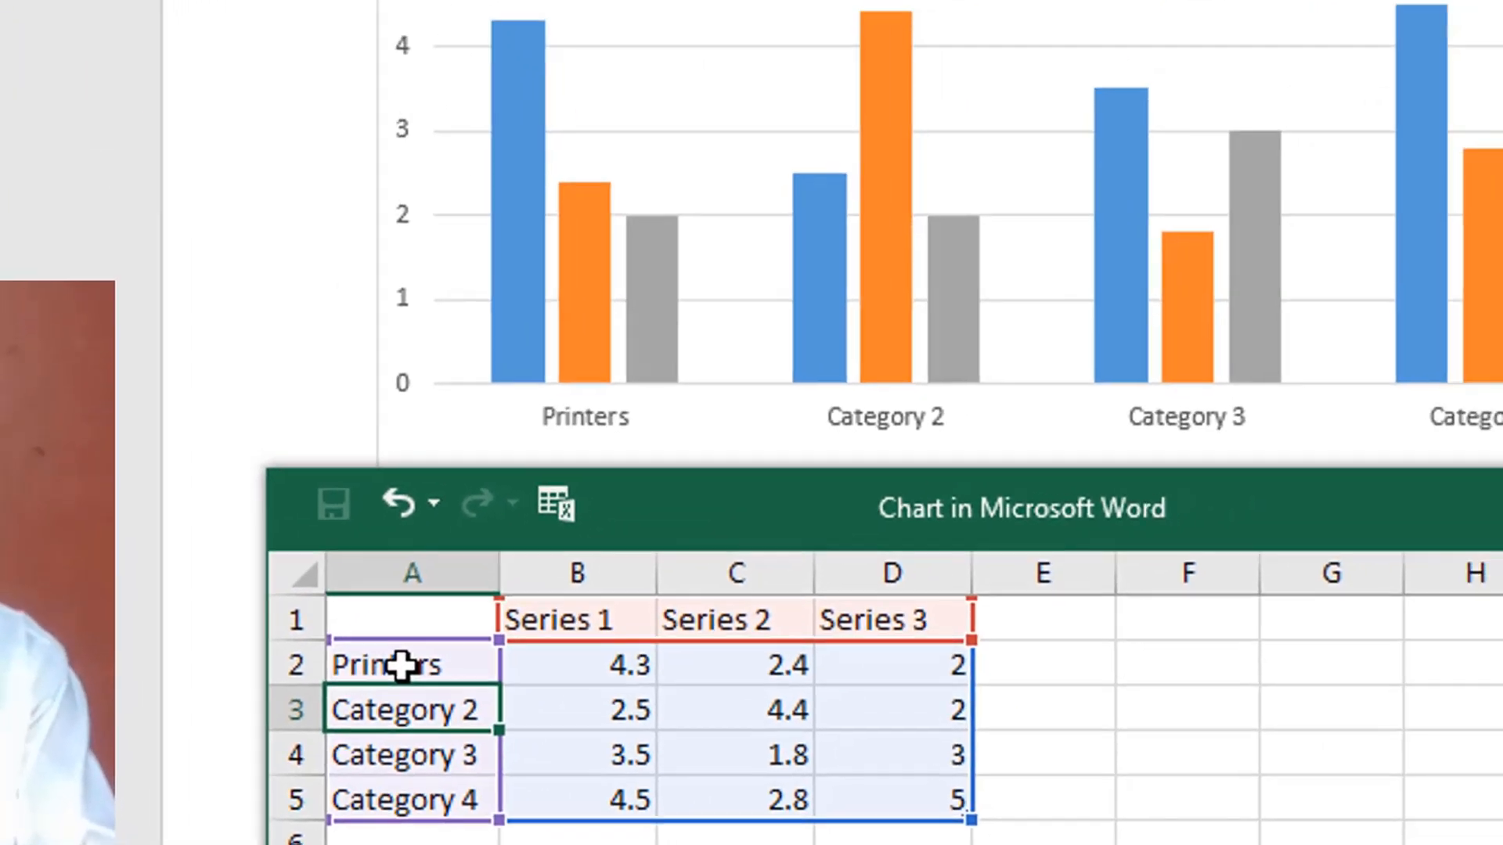
type("Scanners")
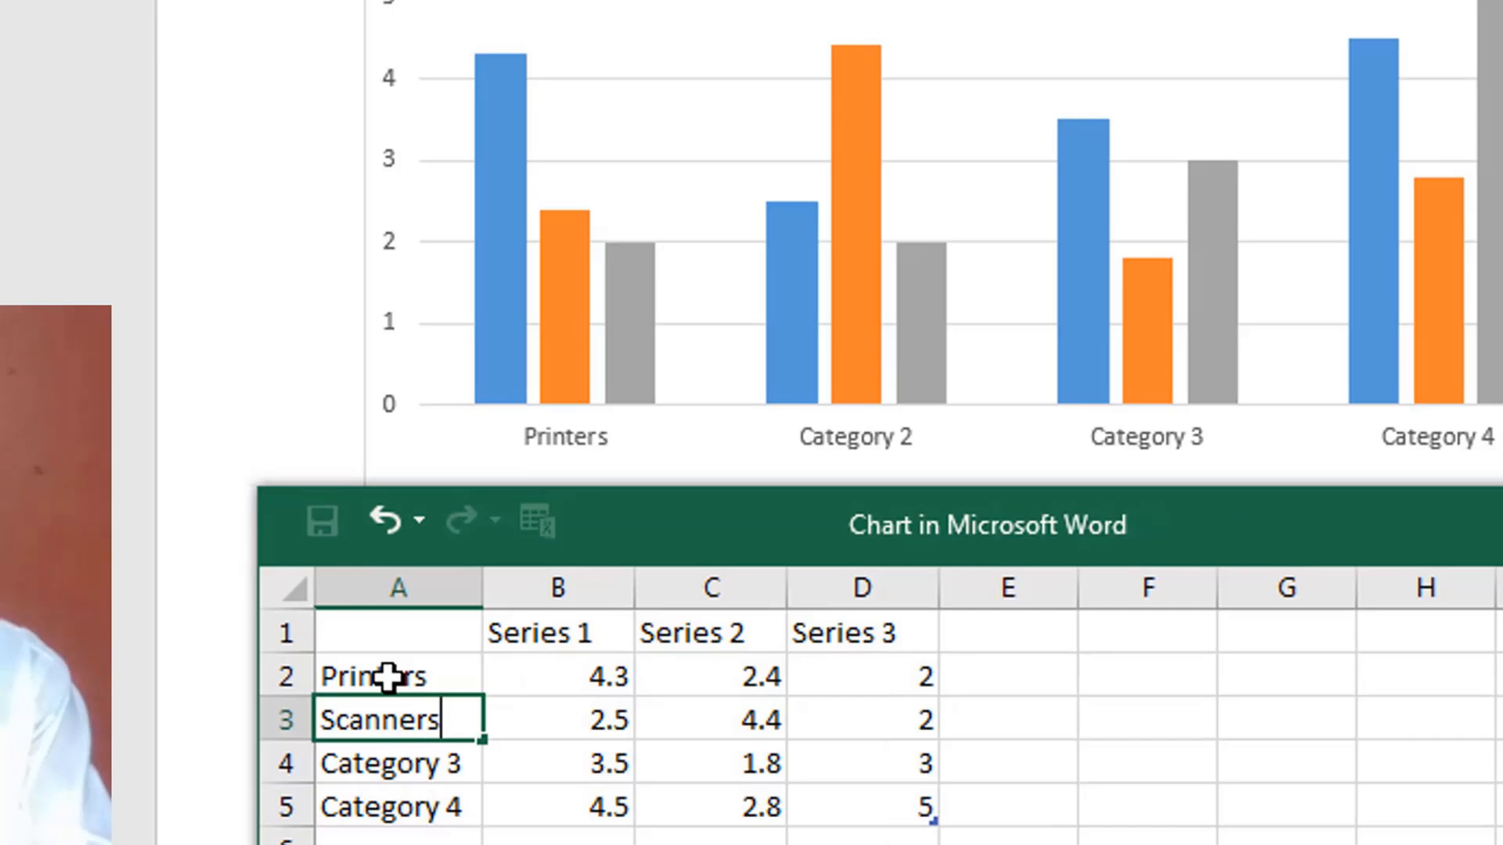
key("Return")
type("Laptops")
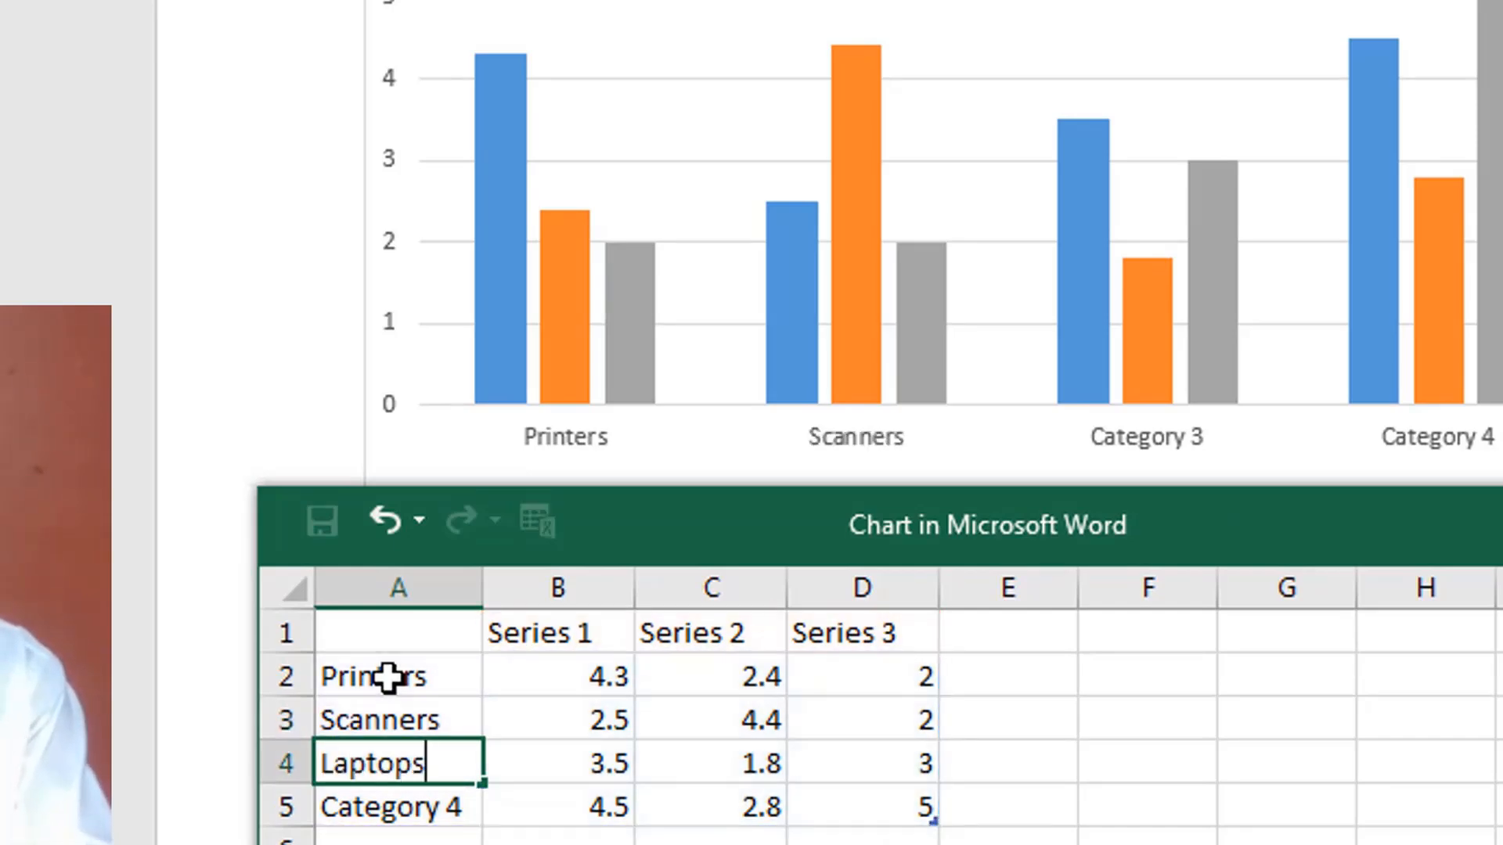
key("Return")
type("Pl")
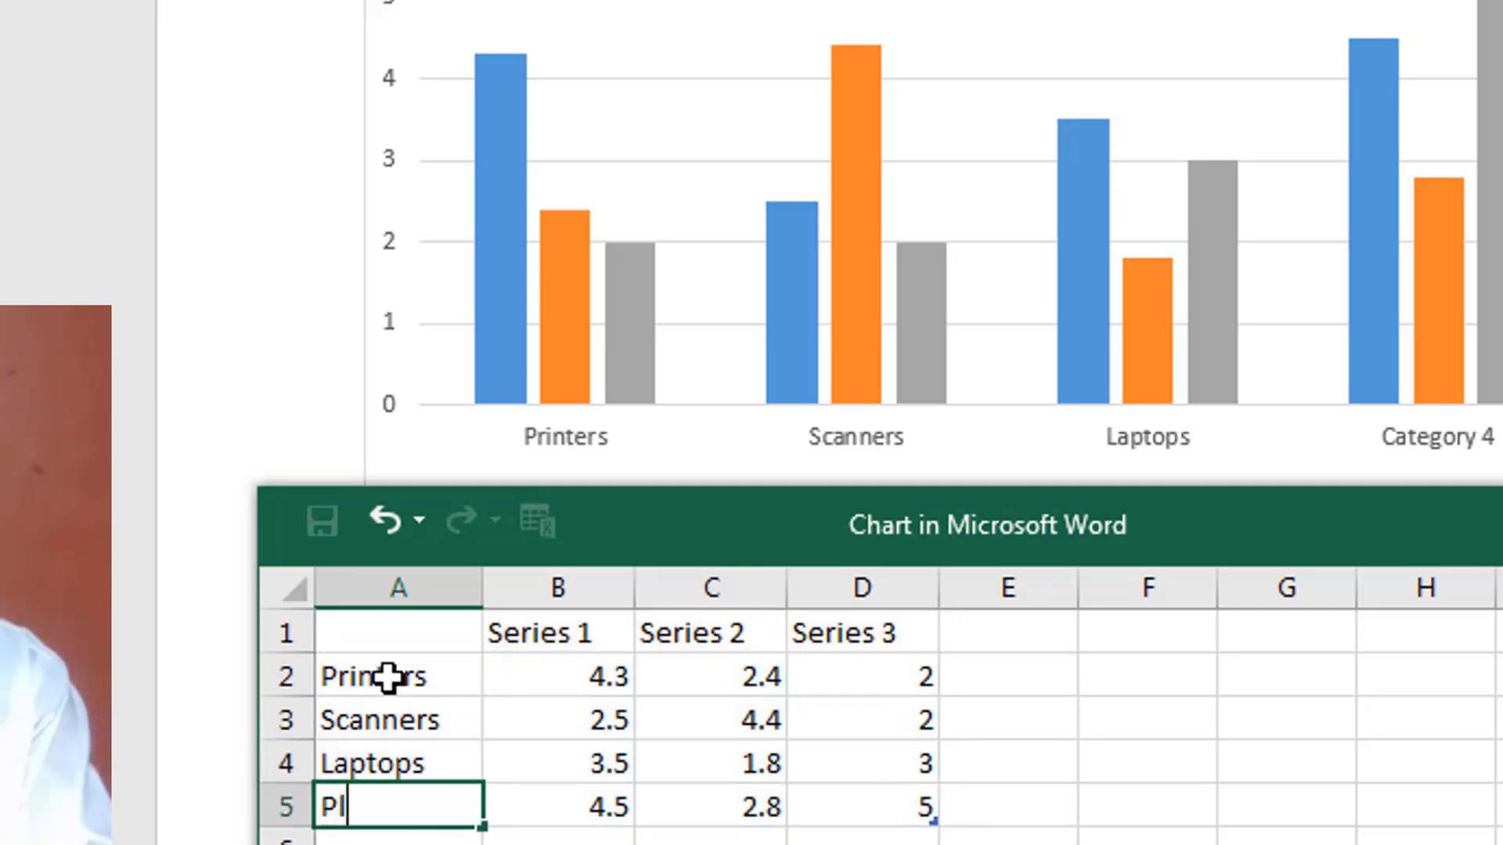
type("otters")
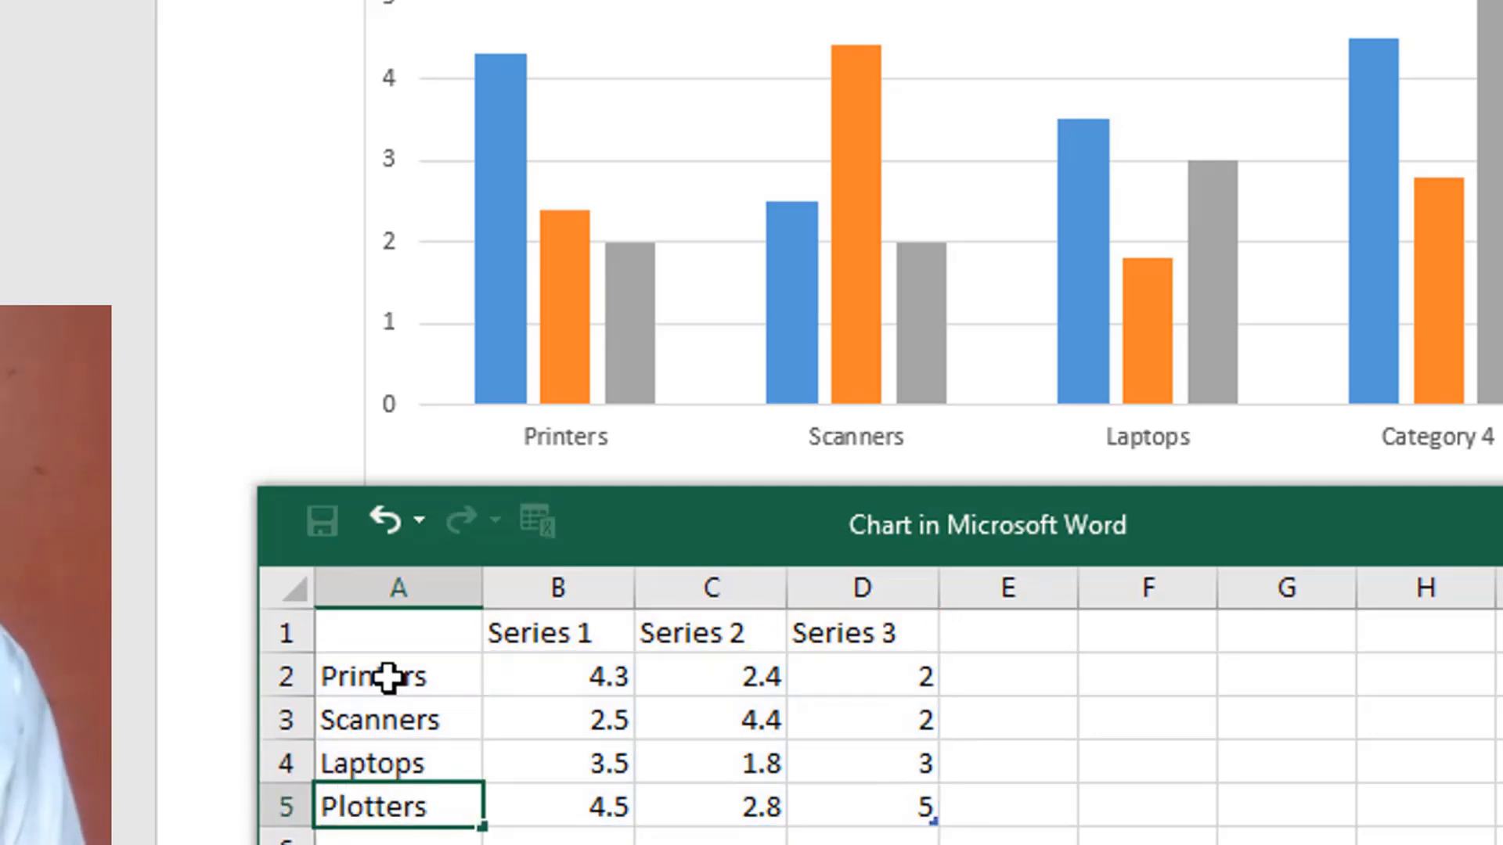
left_click(604, 837)
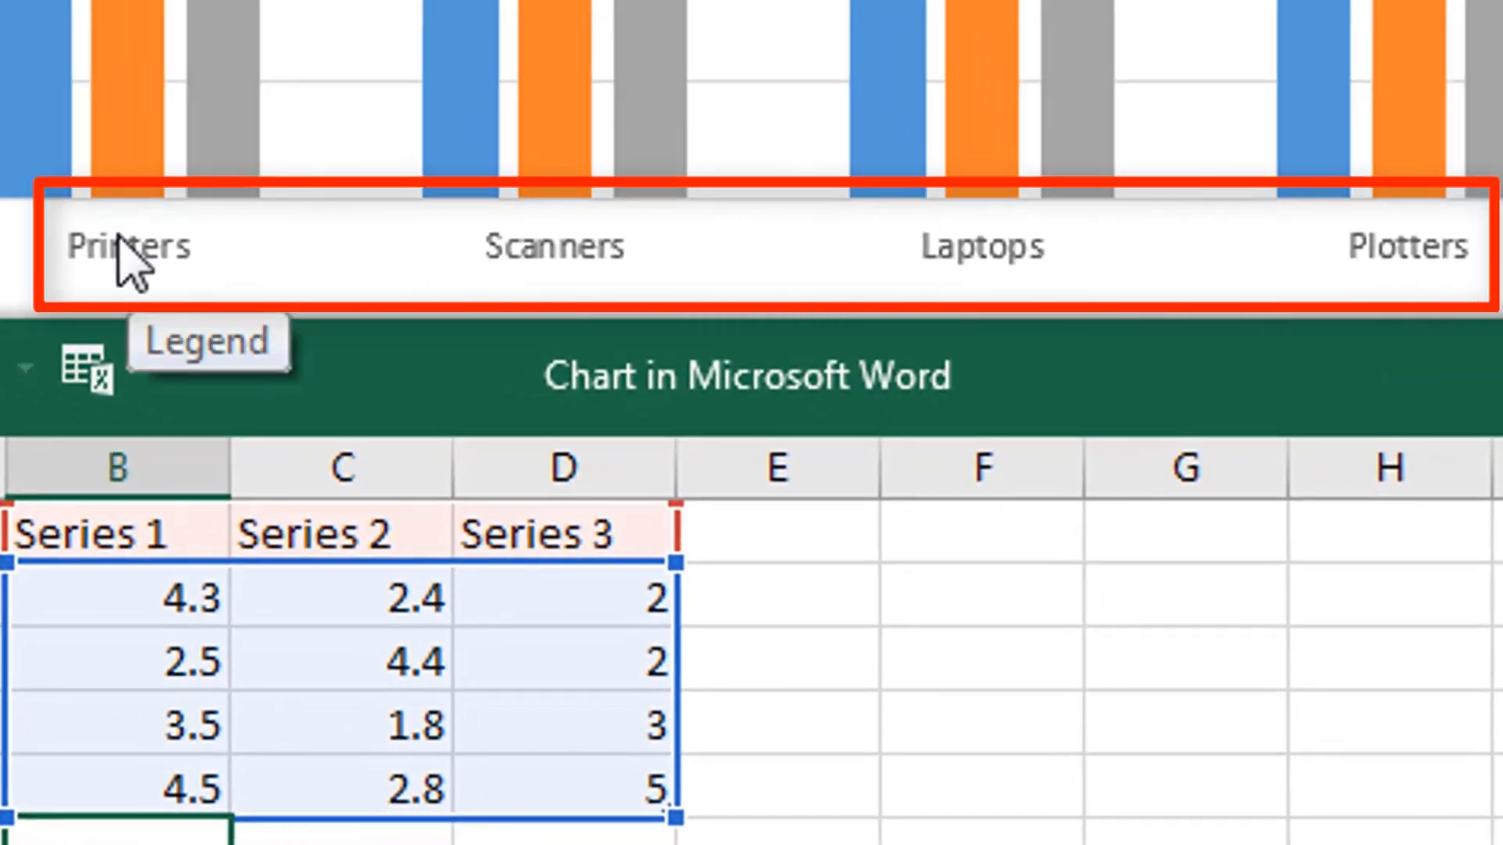
- Rename the three data series in the chart data sheet to January, February and March
left_click(75, 537)
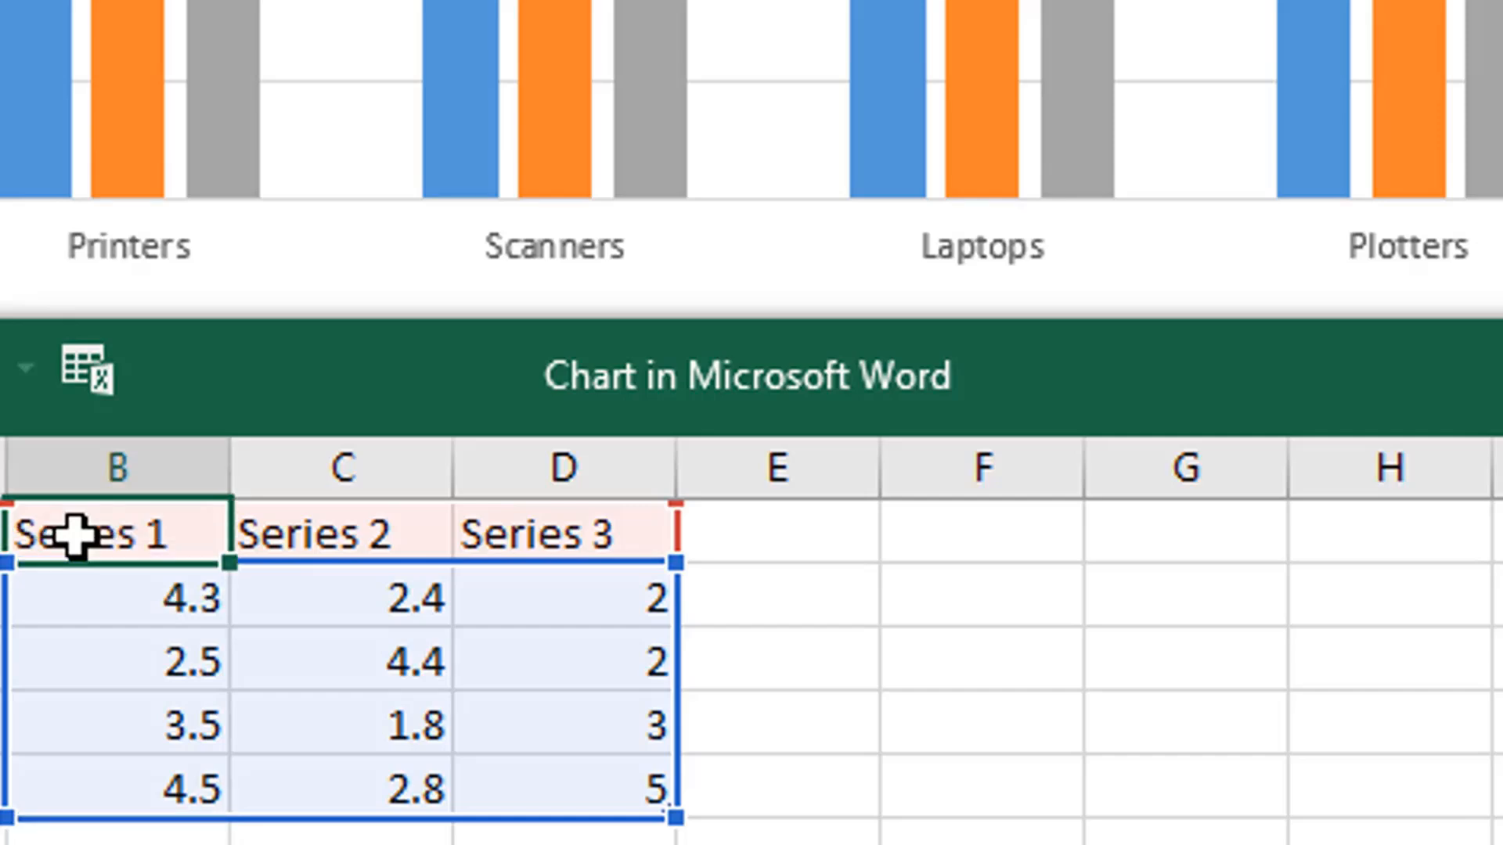
type("Ja")
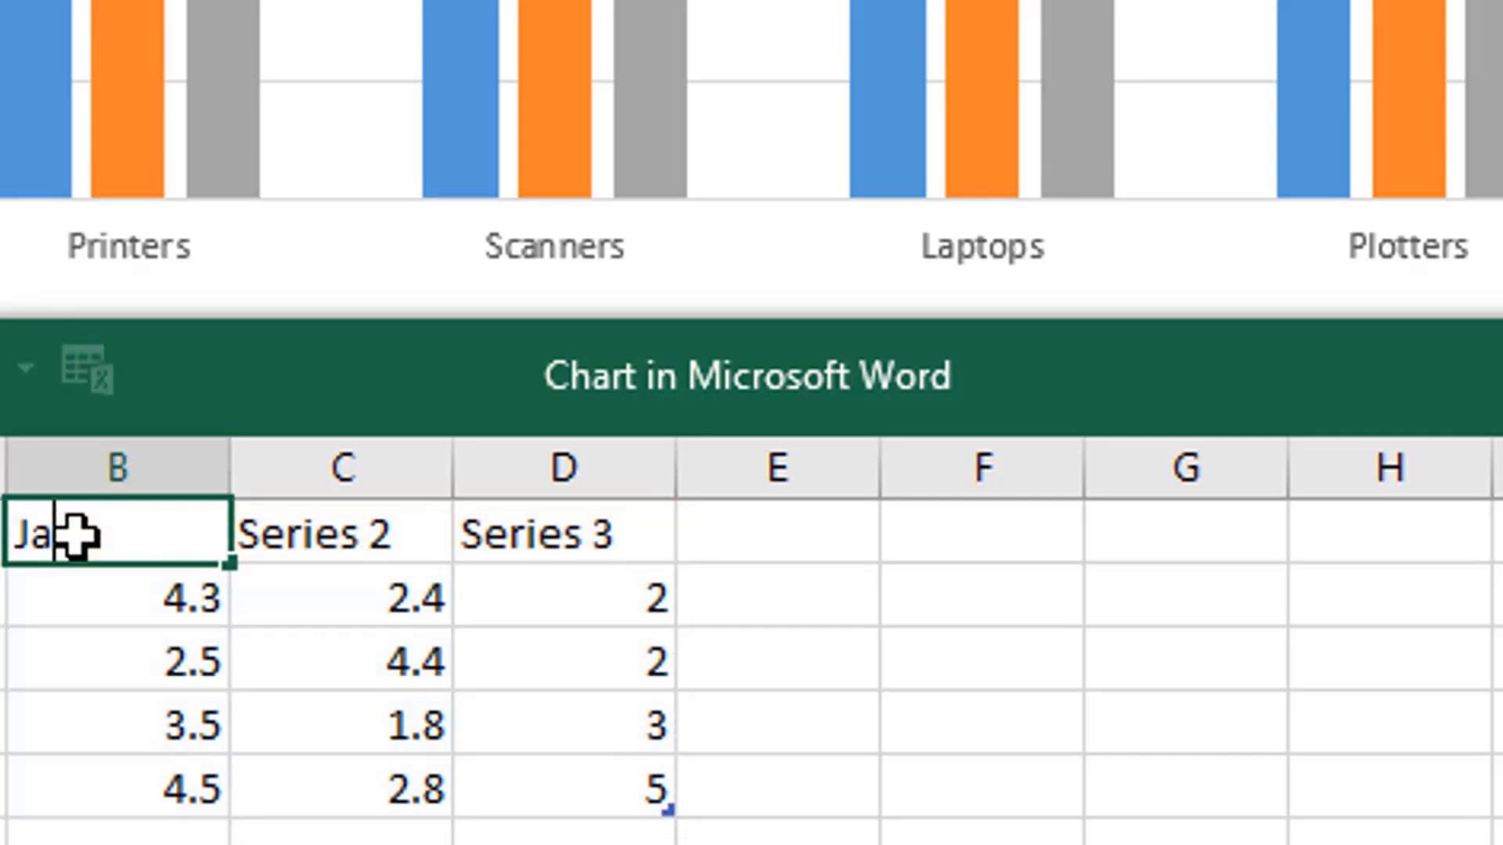
type("nuary")
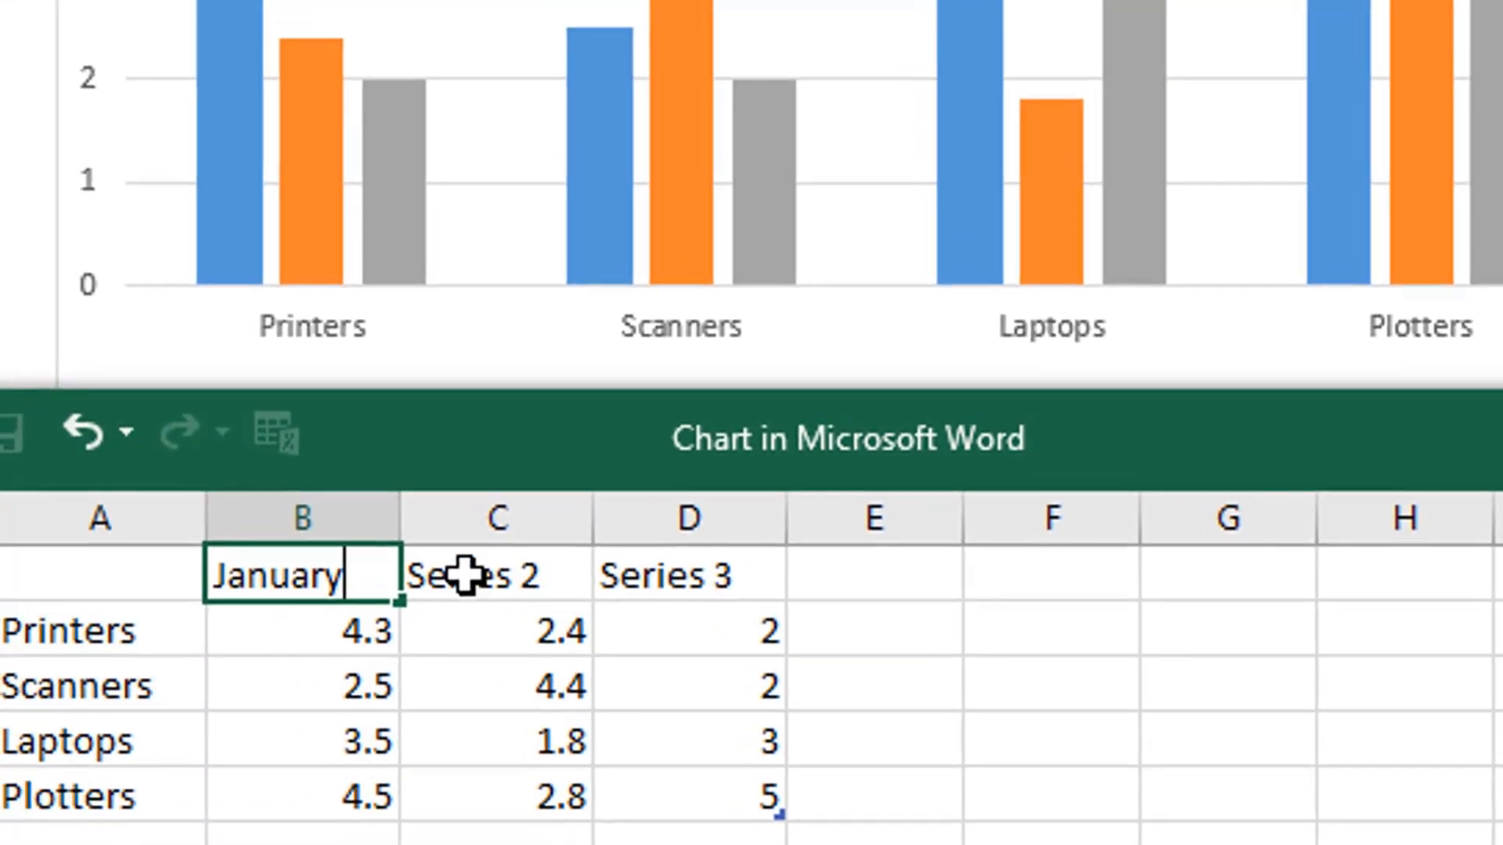
left_click(306, 533)
type("F")
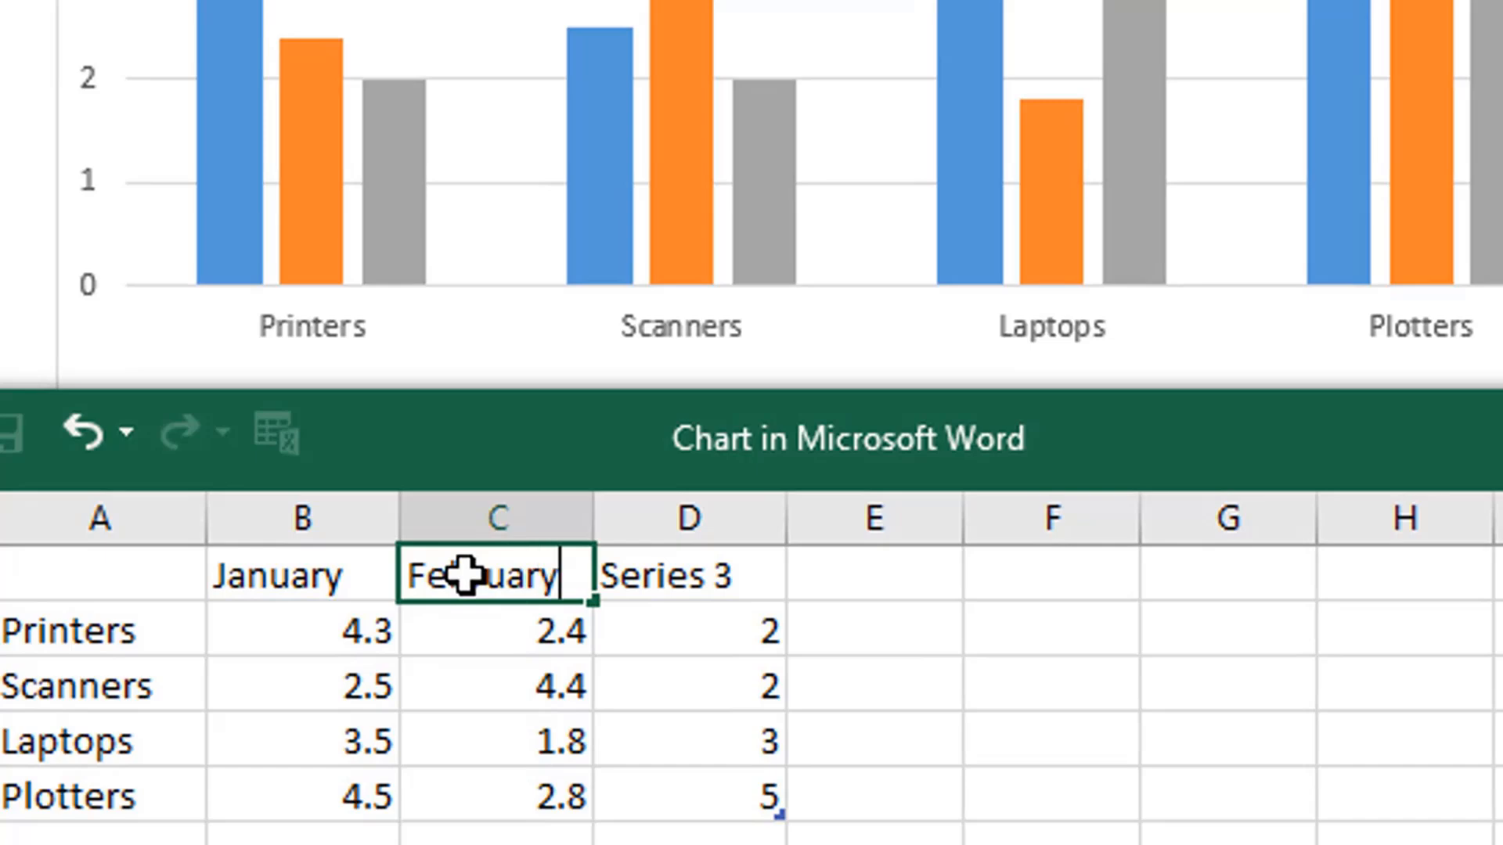
type("ebruary")
left_click(670, 593)
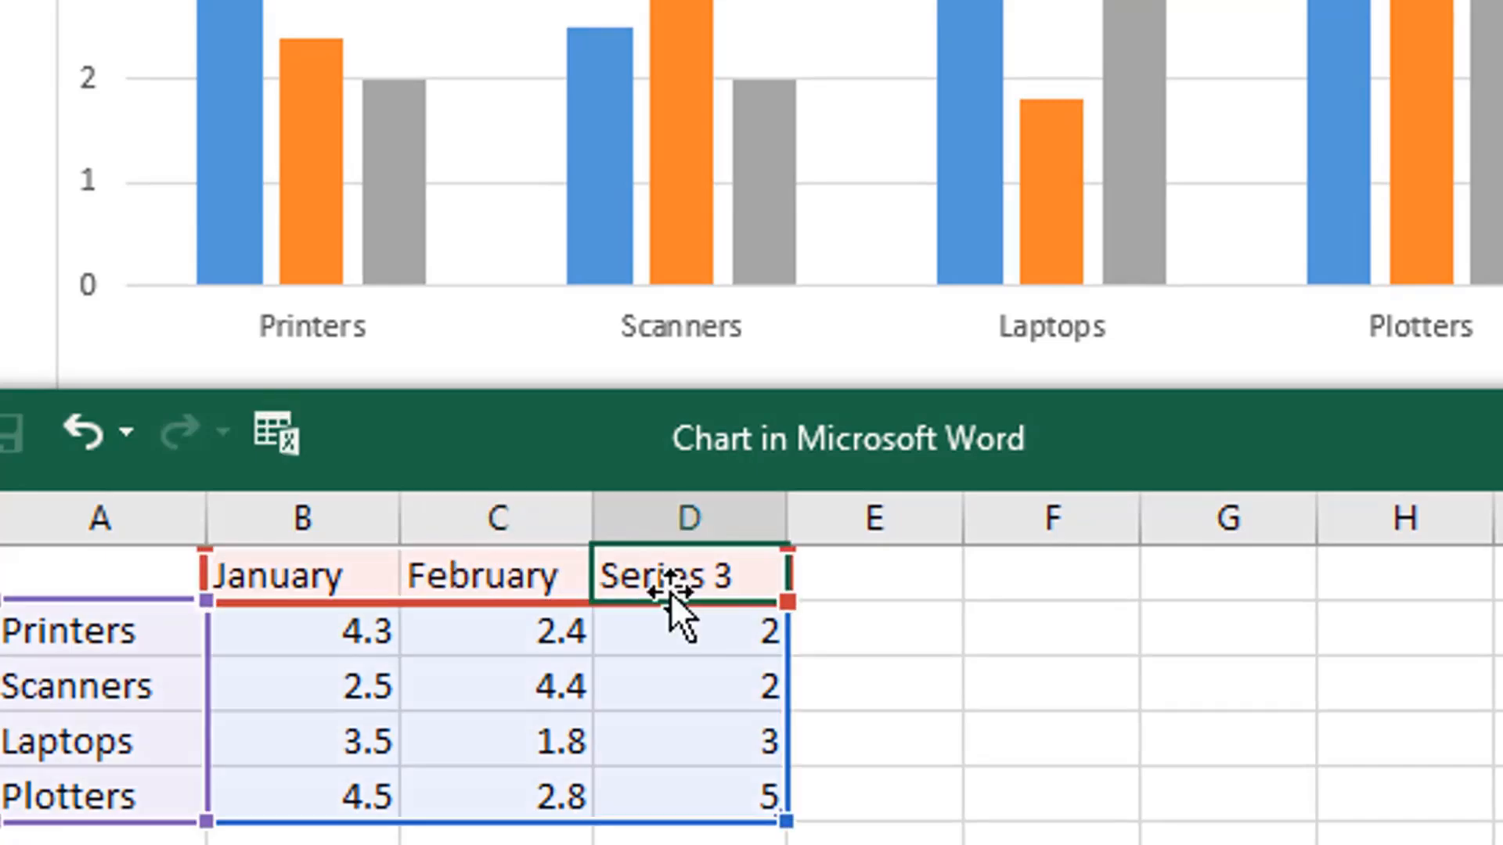
type("March")
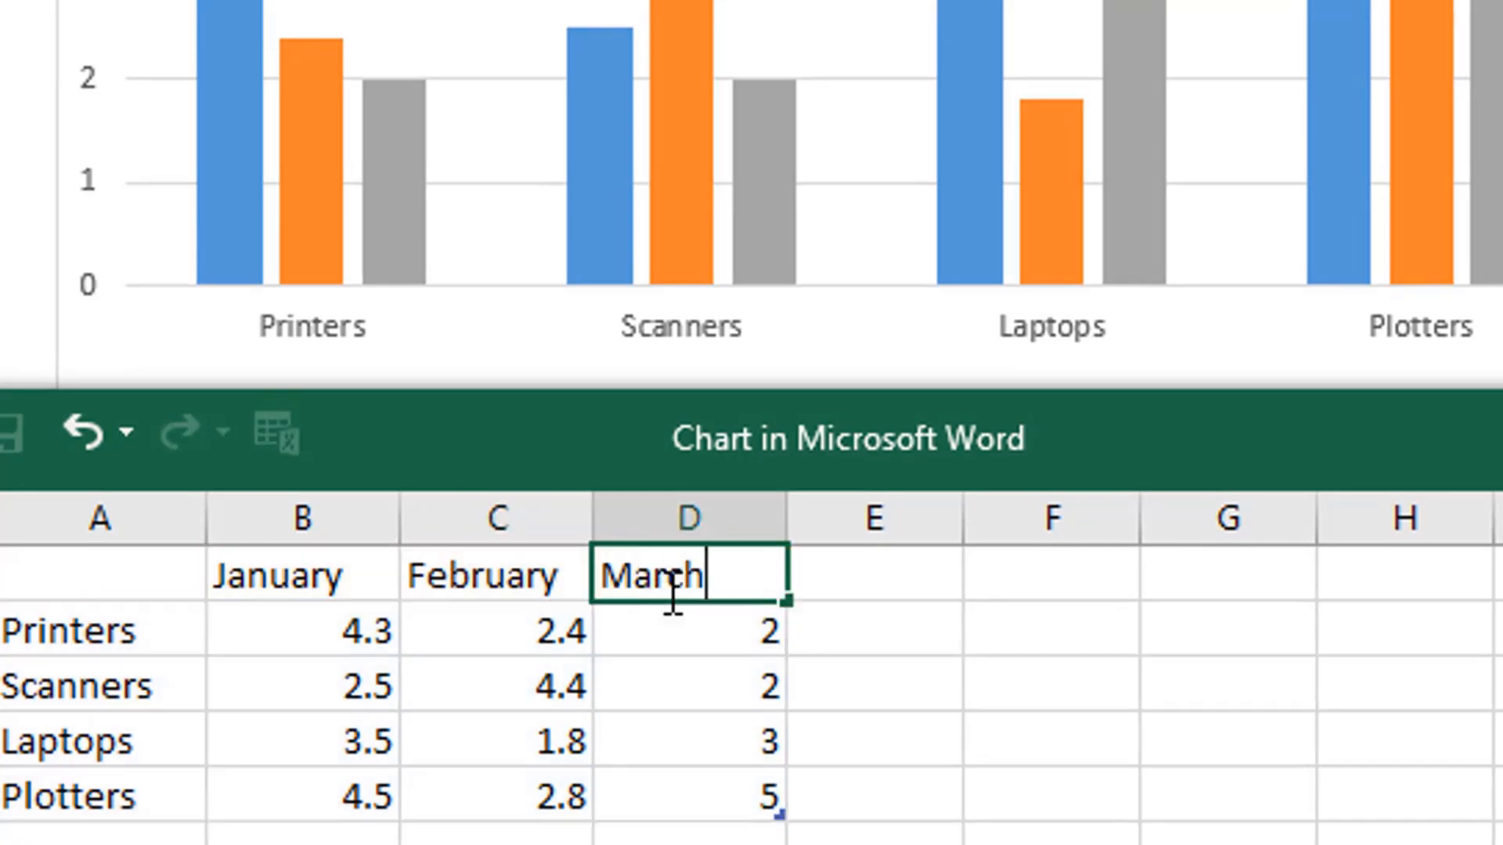
left_click(987, 649)
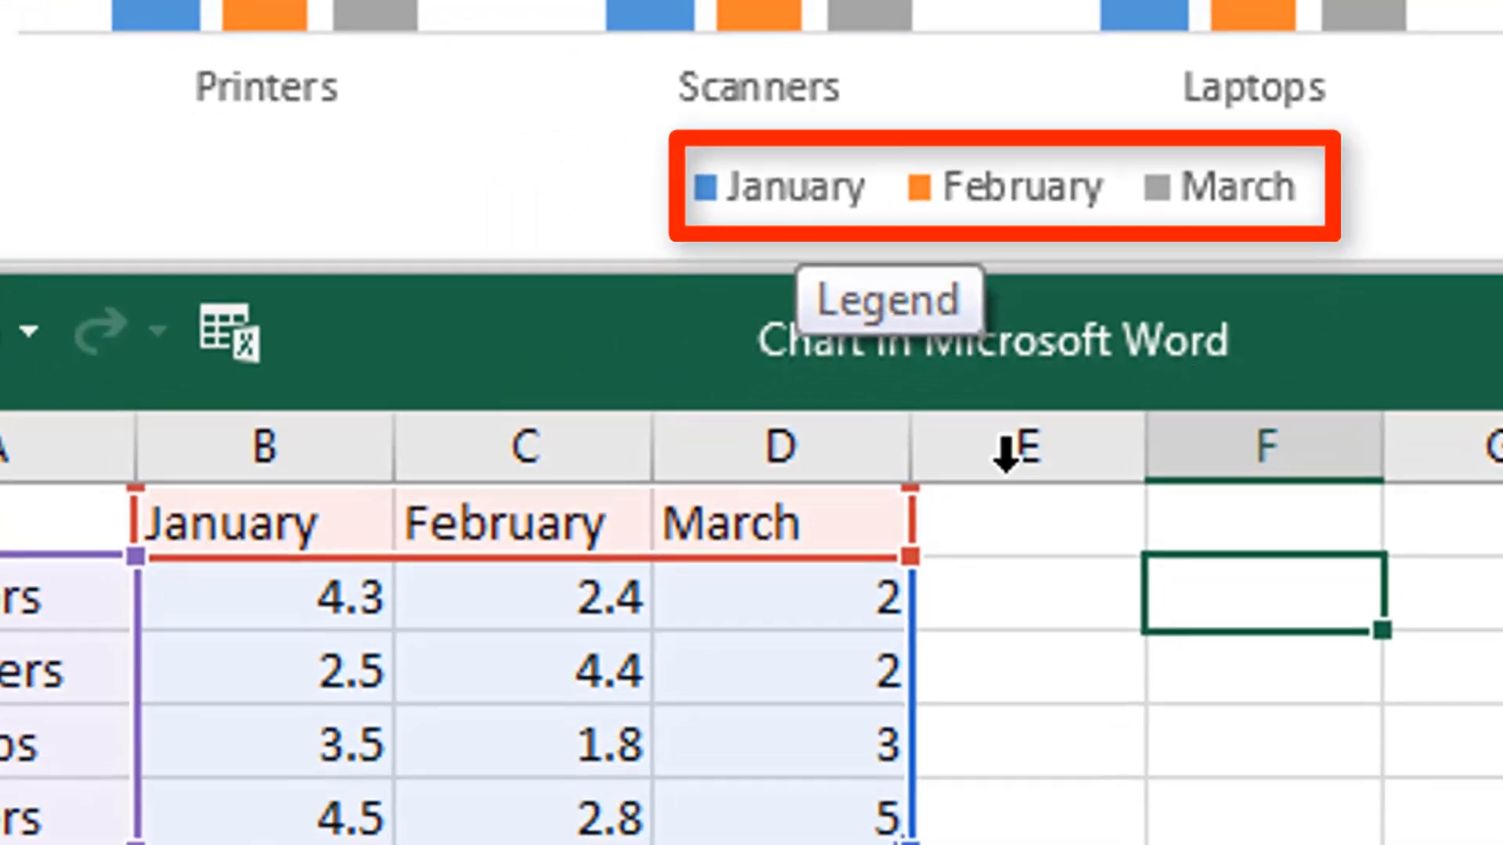
- Set the January value for Printers to 56 in the chart data sheet
left_click(266, 579)
left_click_drag(259, 584, 808, 798)
left_click(283, 648)
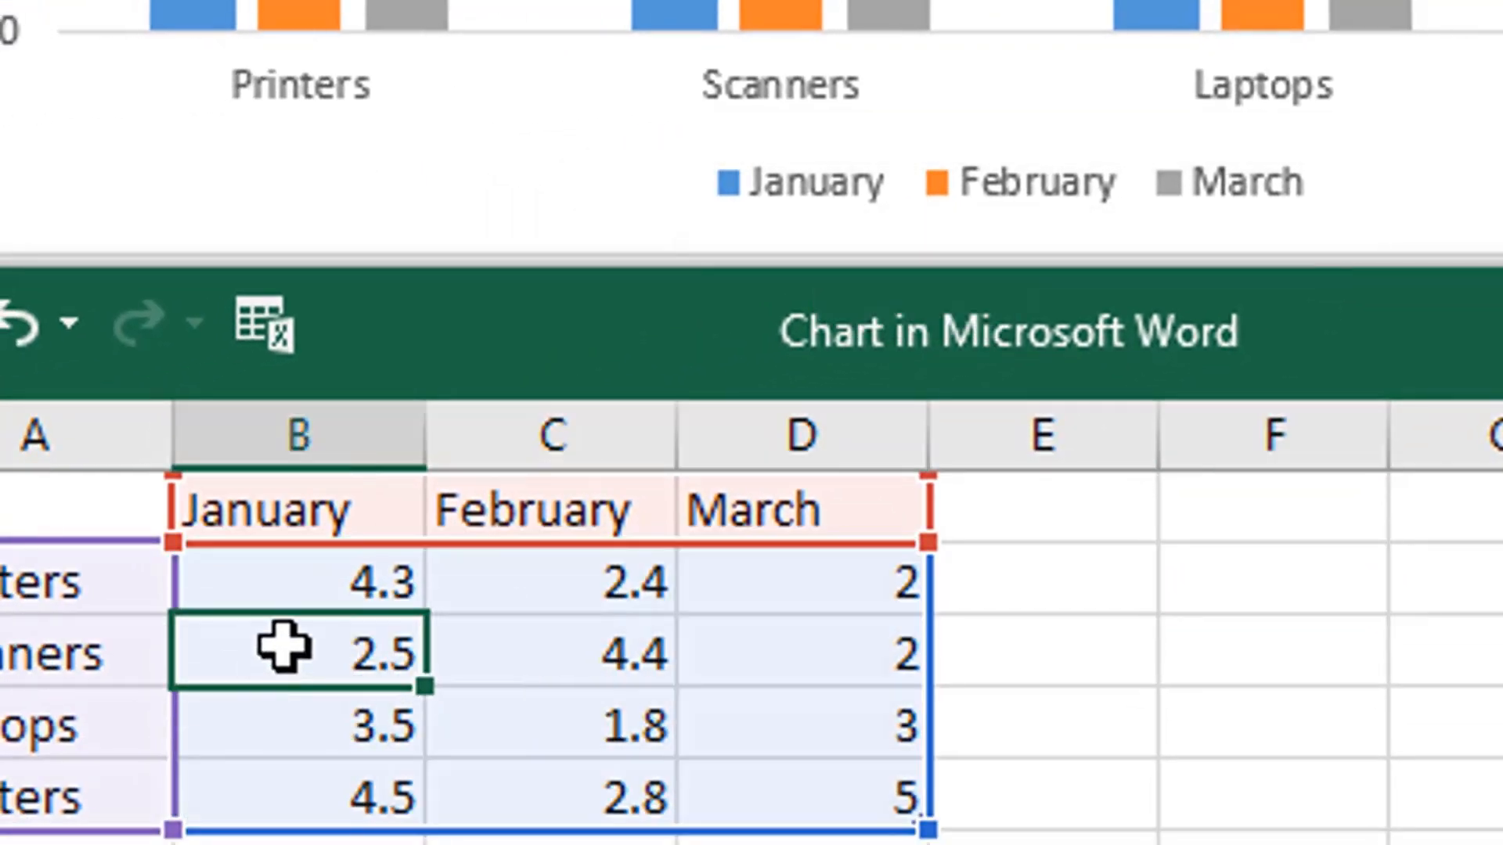
left_click(294, 584)
type("5")
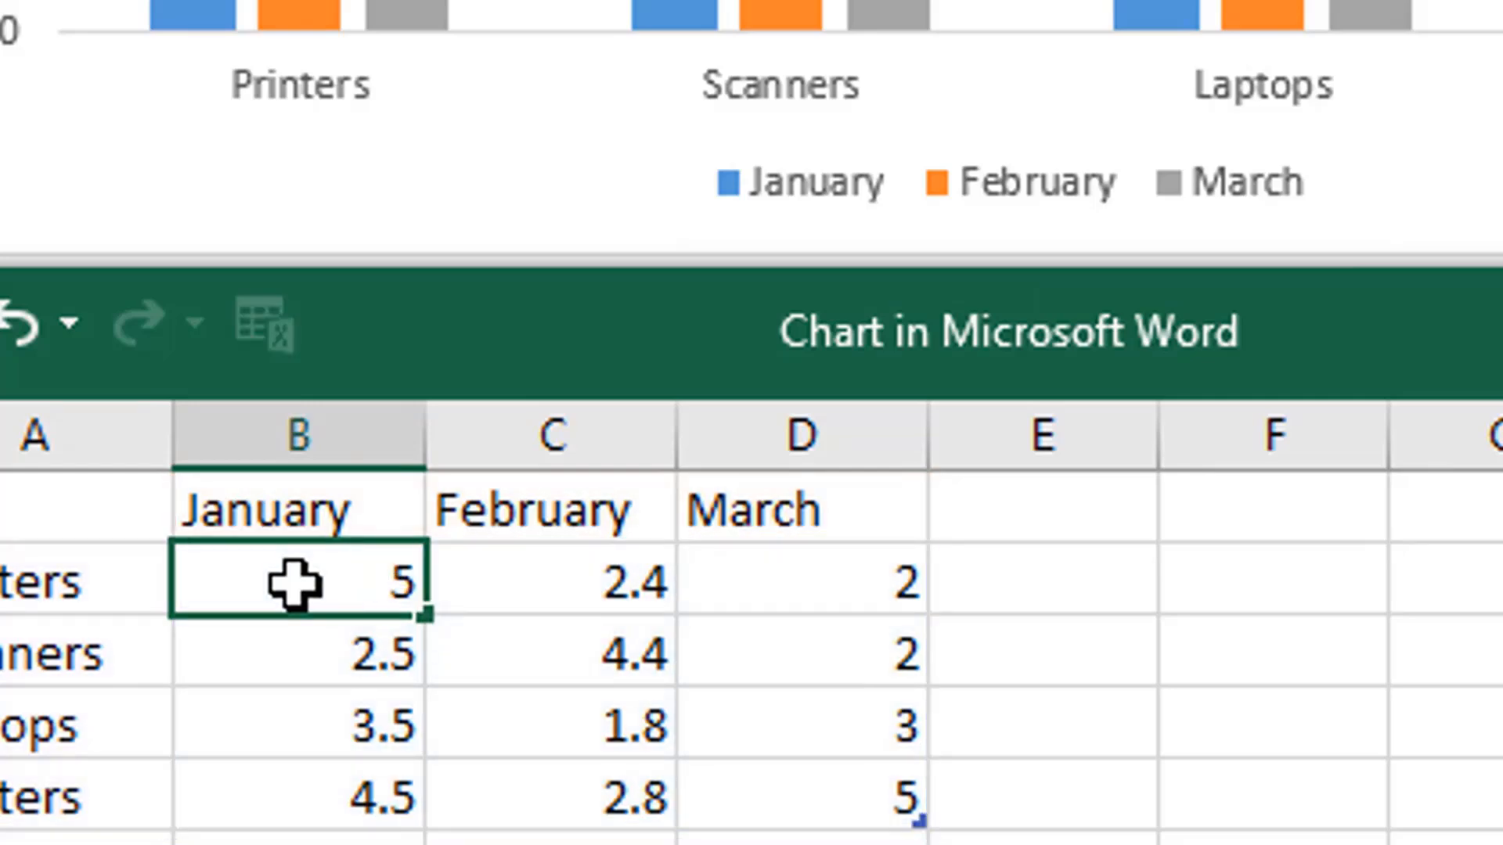
key("Return")
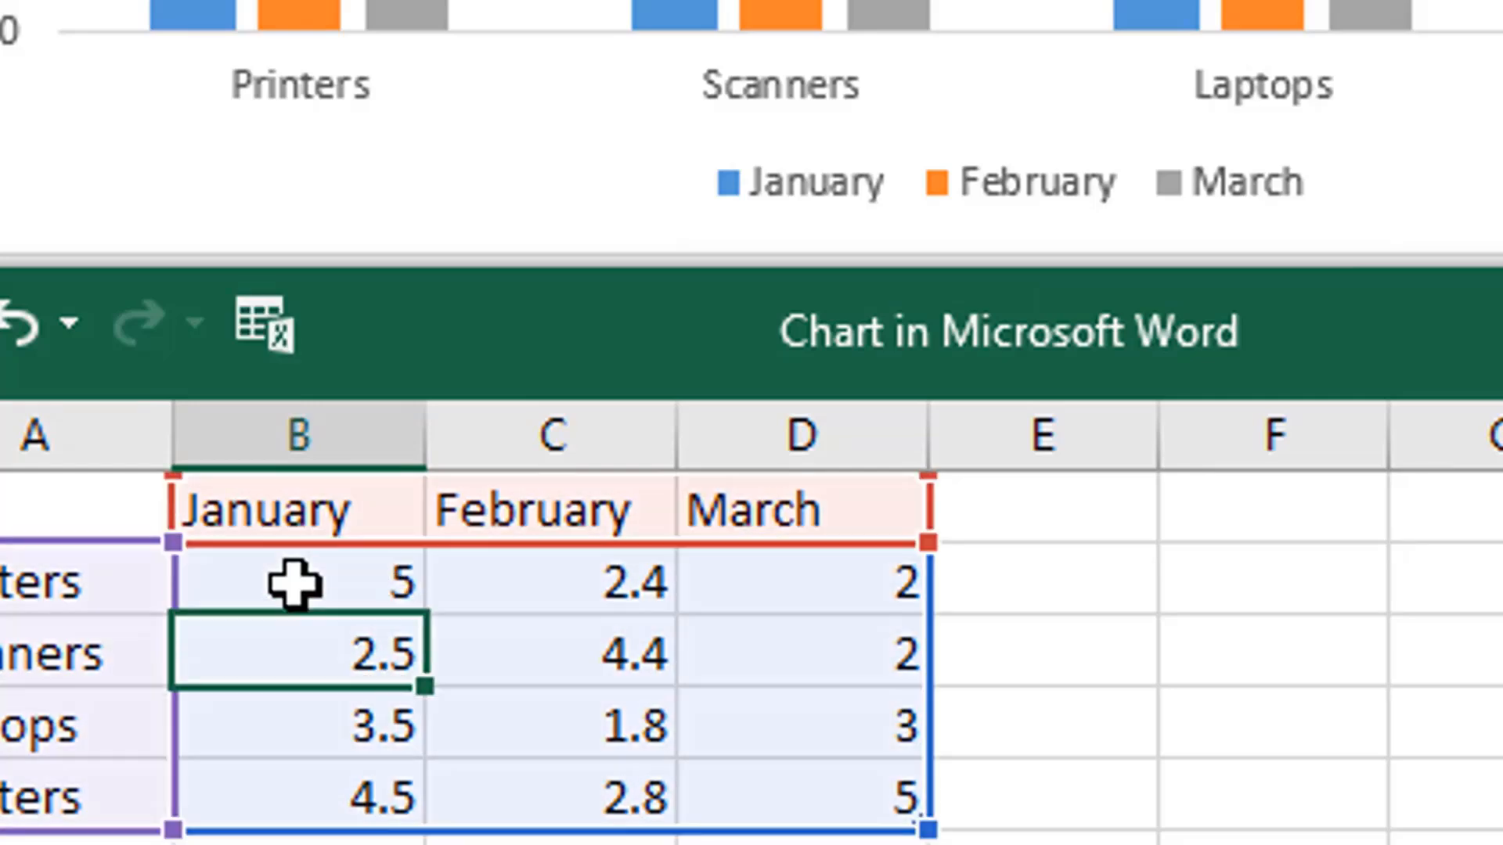
left_click(293, 584)
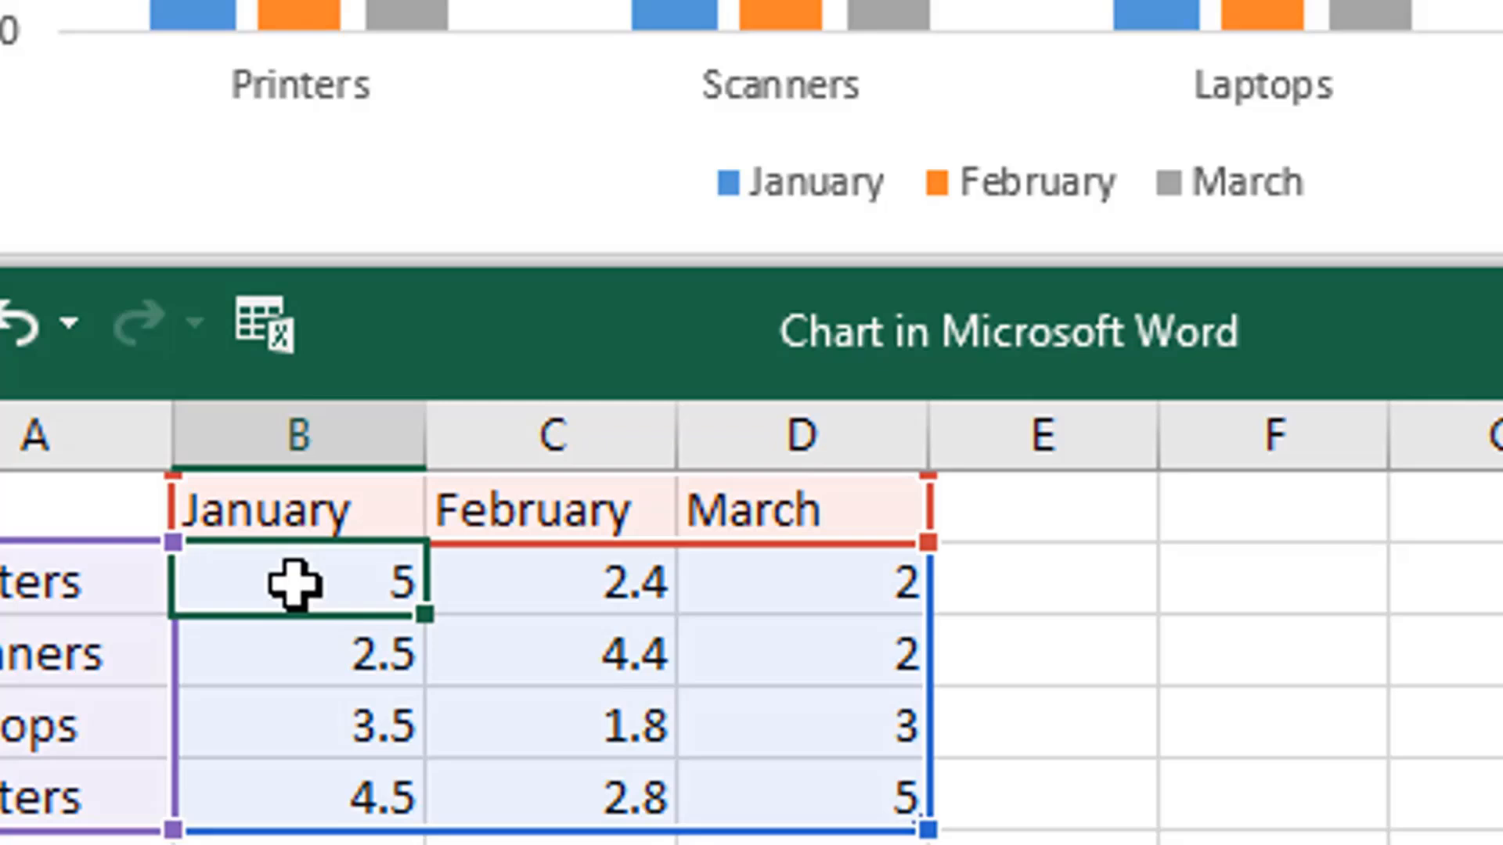
type("56")
key("Return")
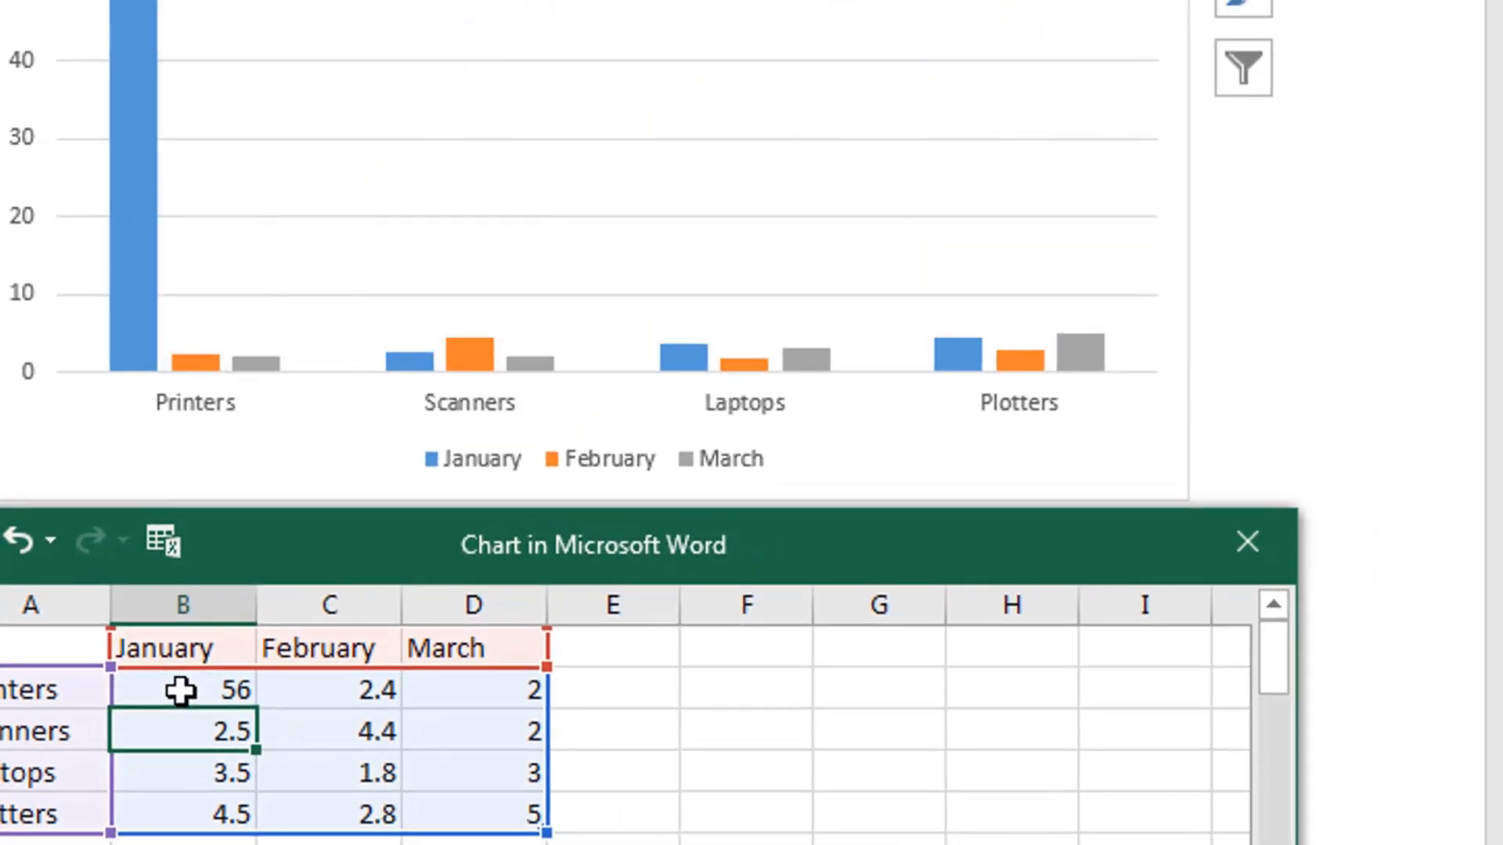
- Fill in the remaining January values with 49 for Scanners, 54 for Laptops and 34 for Plotters
type("49")
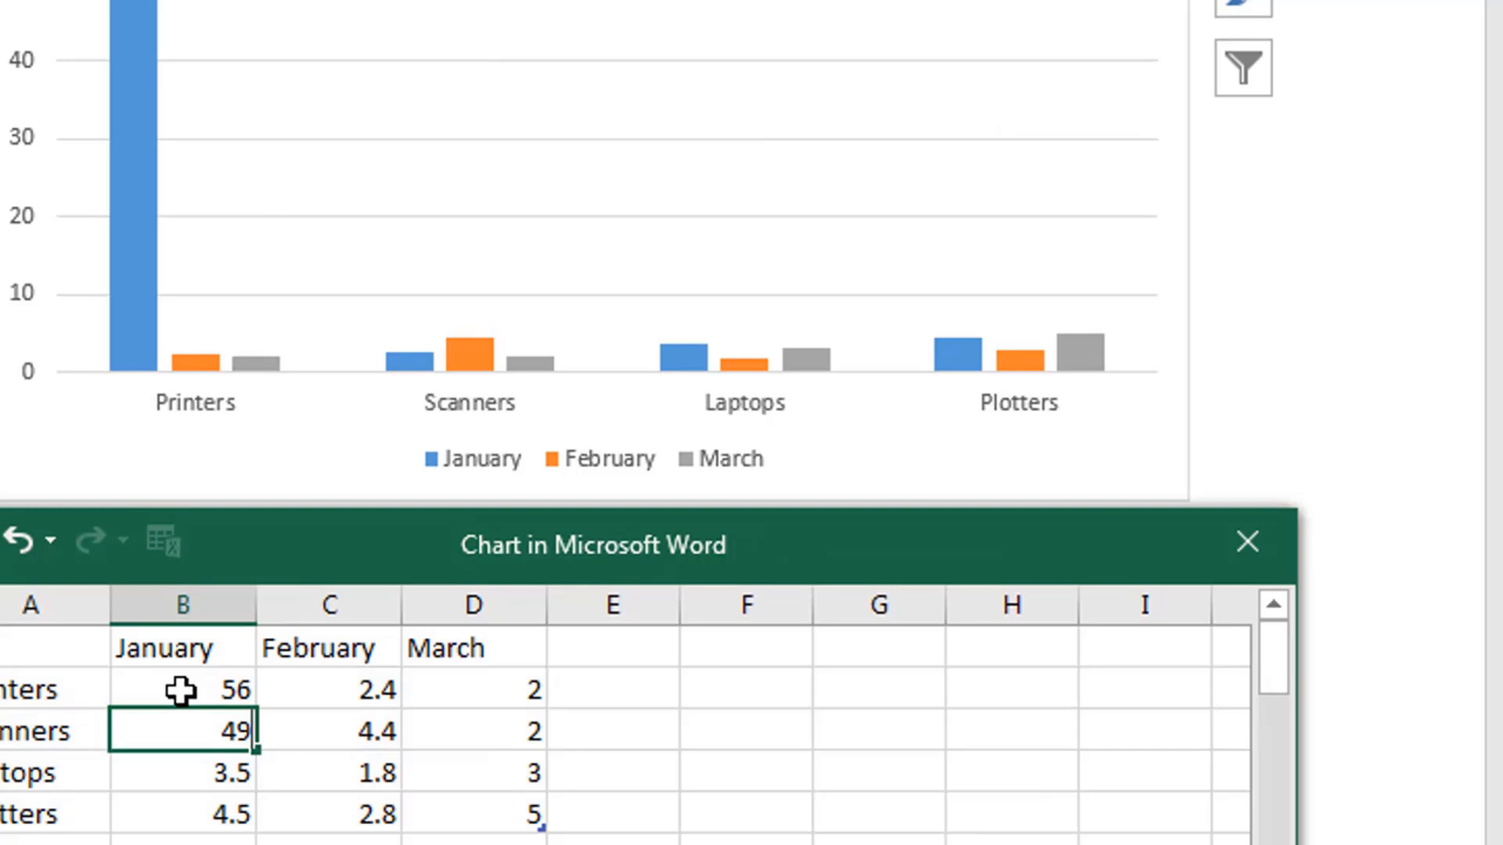
key("Return")
type("54")
key("Return")
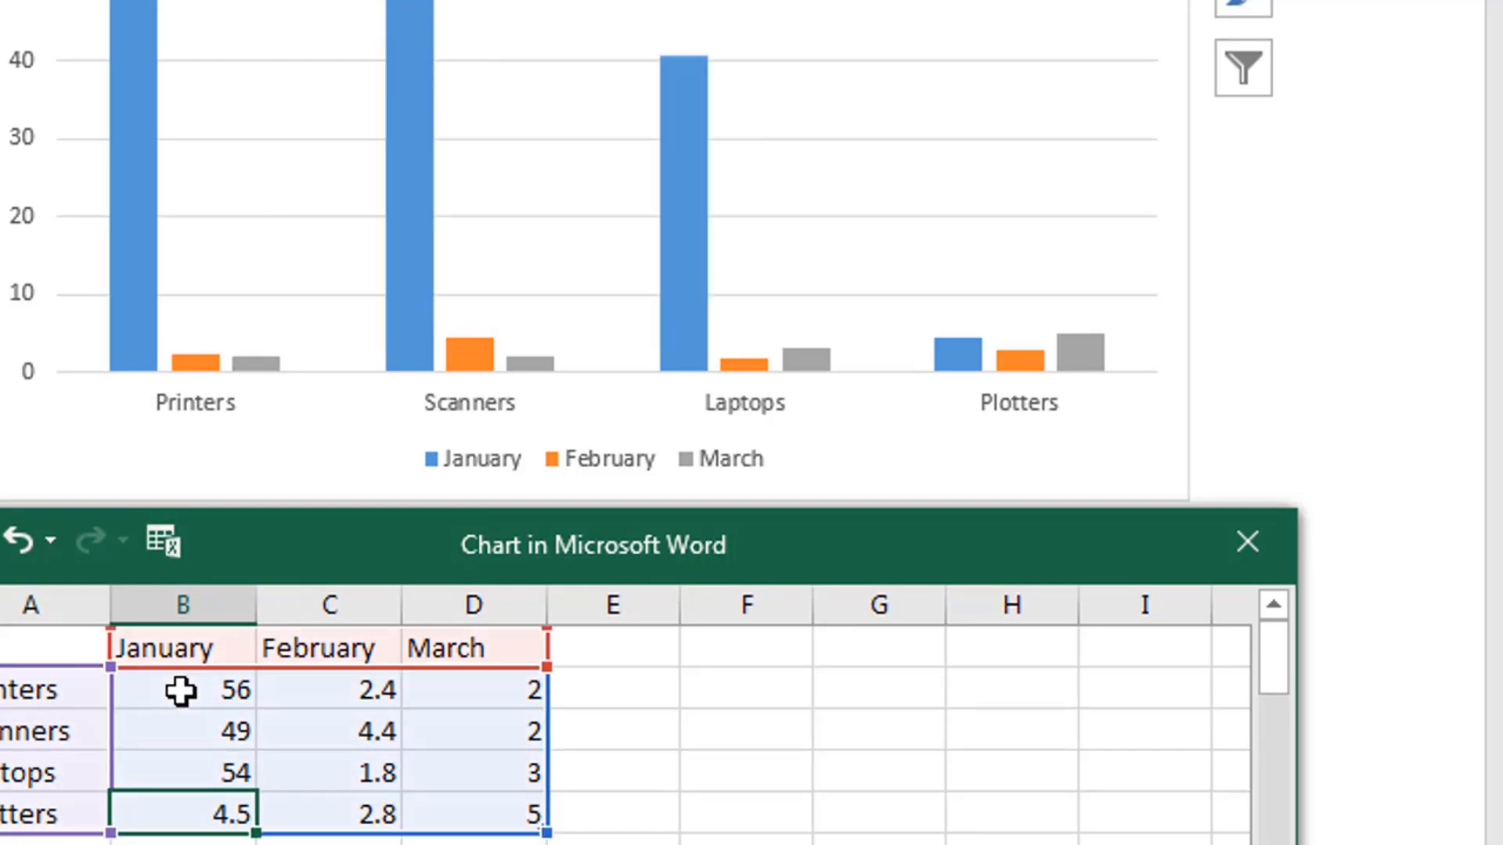
type("34")
key("Tab")
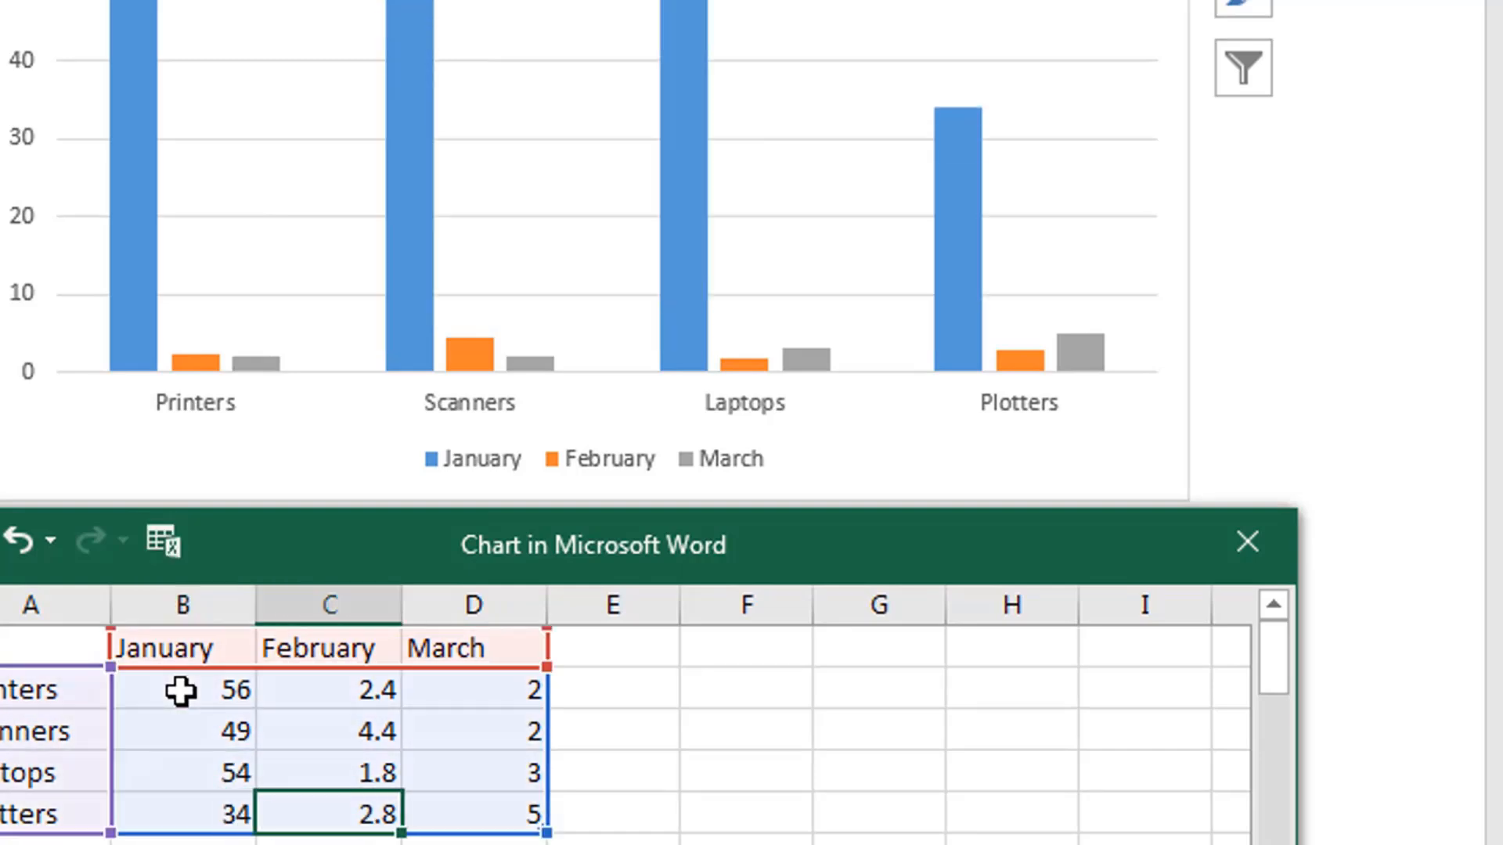
- Fill in the February values with 54 for Printers, 33 for Scanners, 24 for Laptops and 65 for Plotters
key("Up")
key("Up")
key("Up")
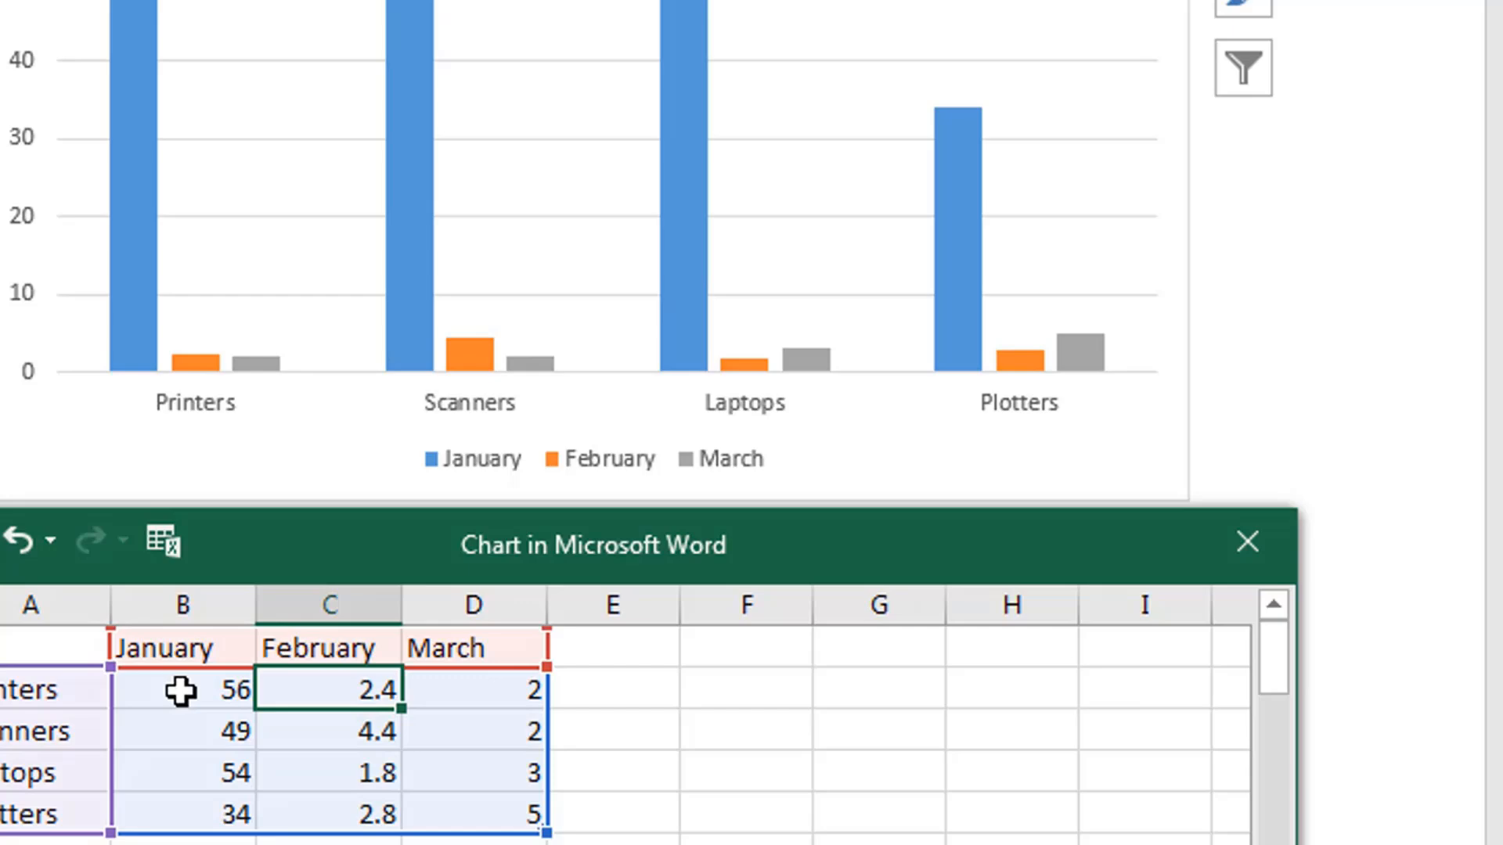
type("54")
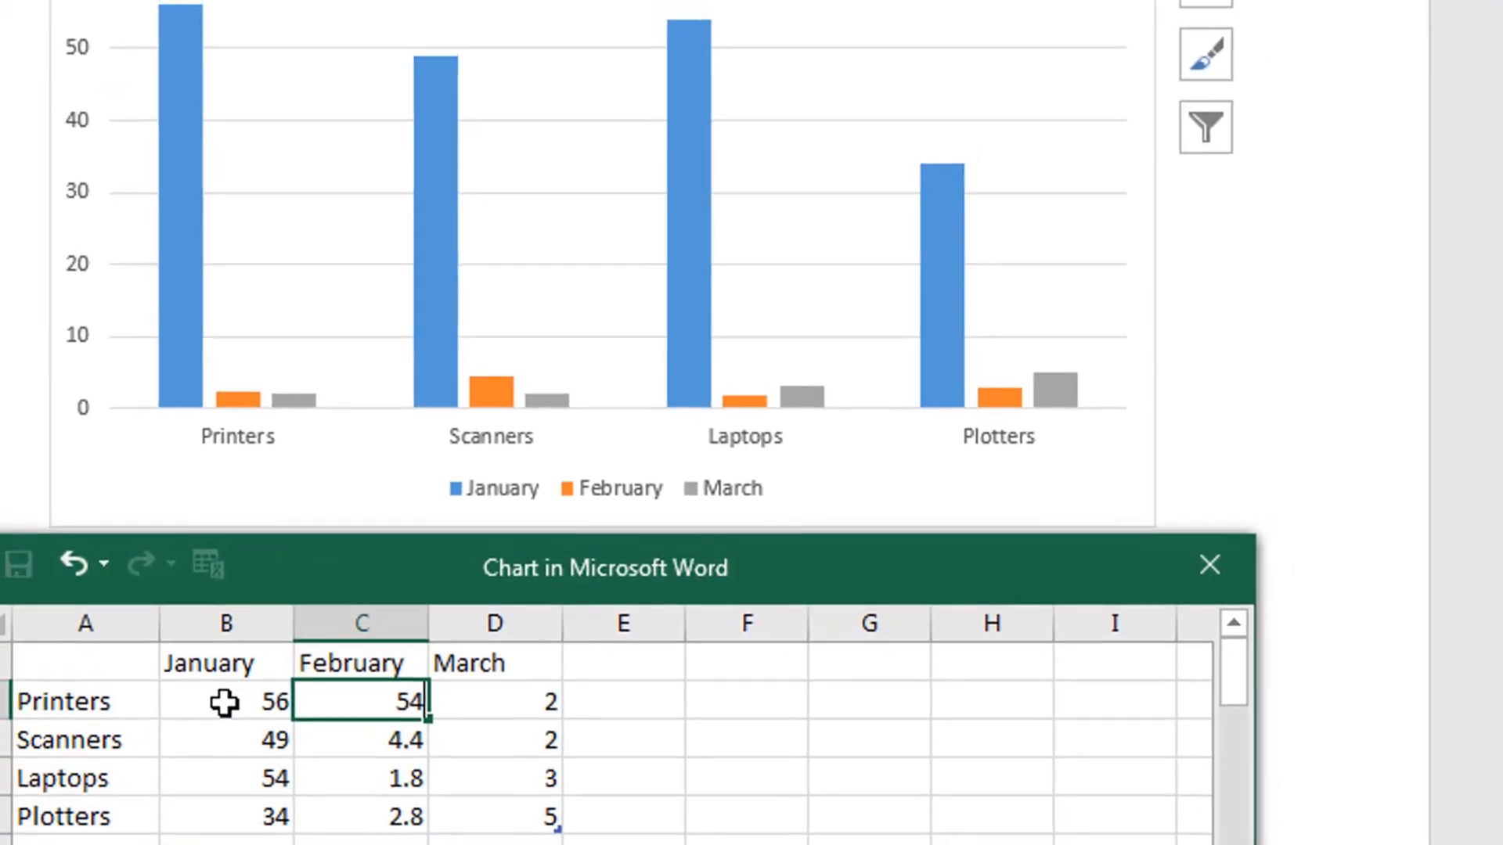
key("Return")
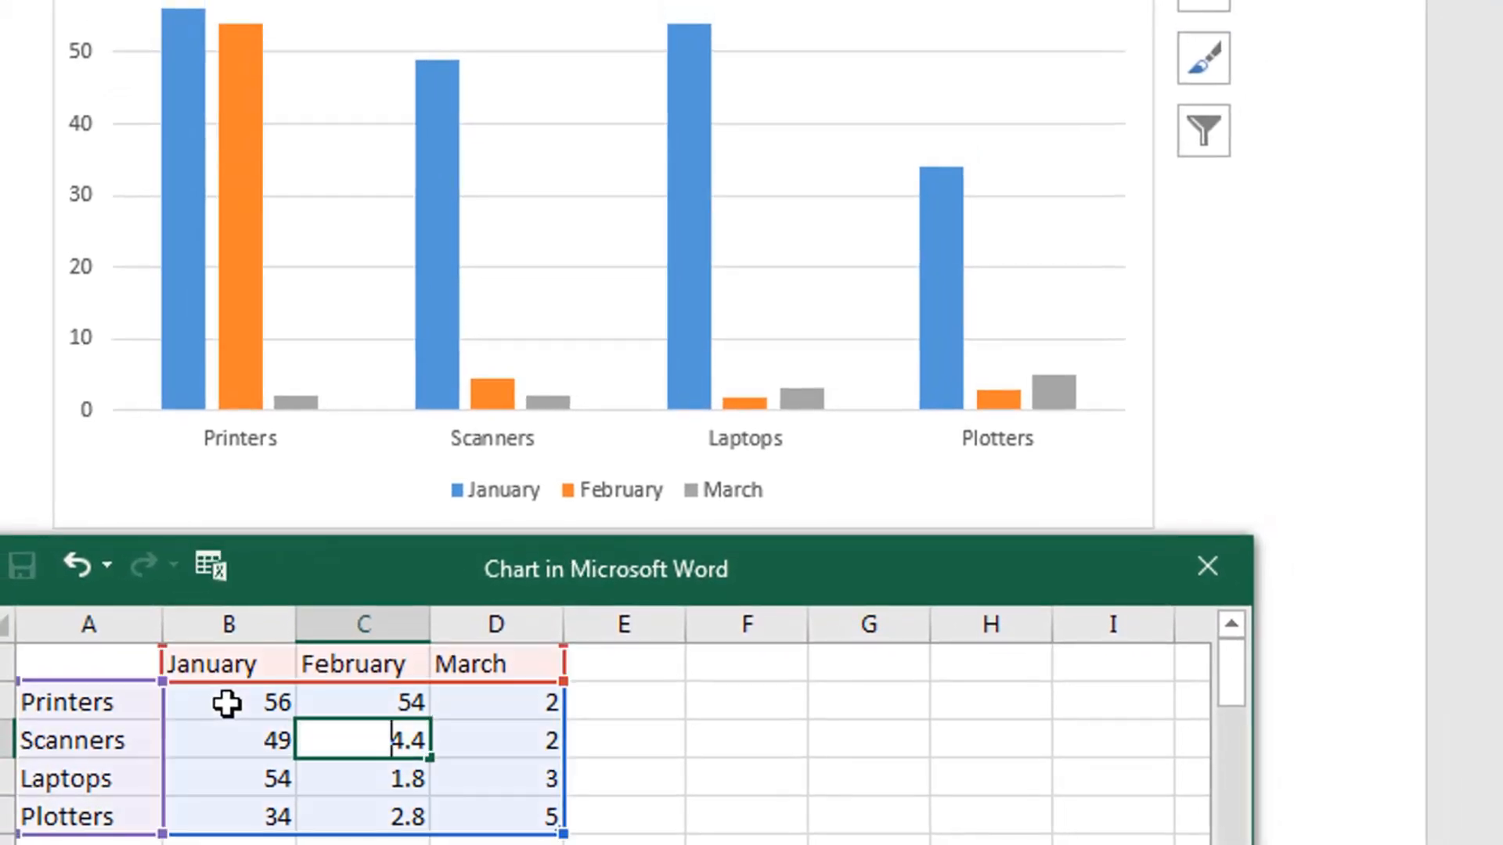
type("33")
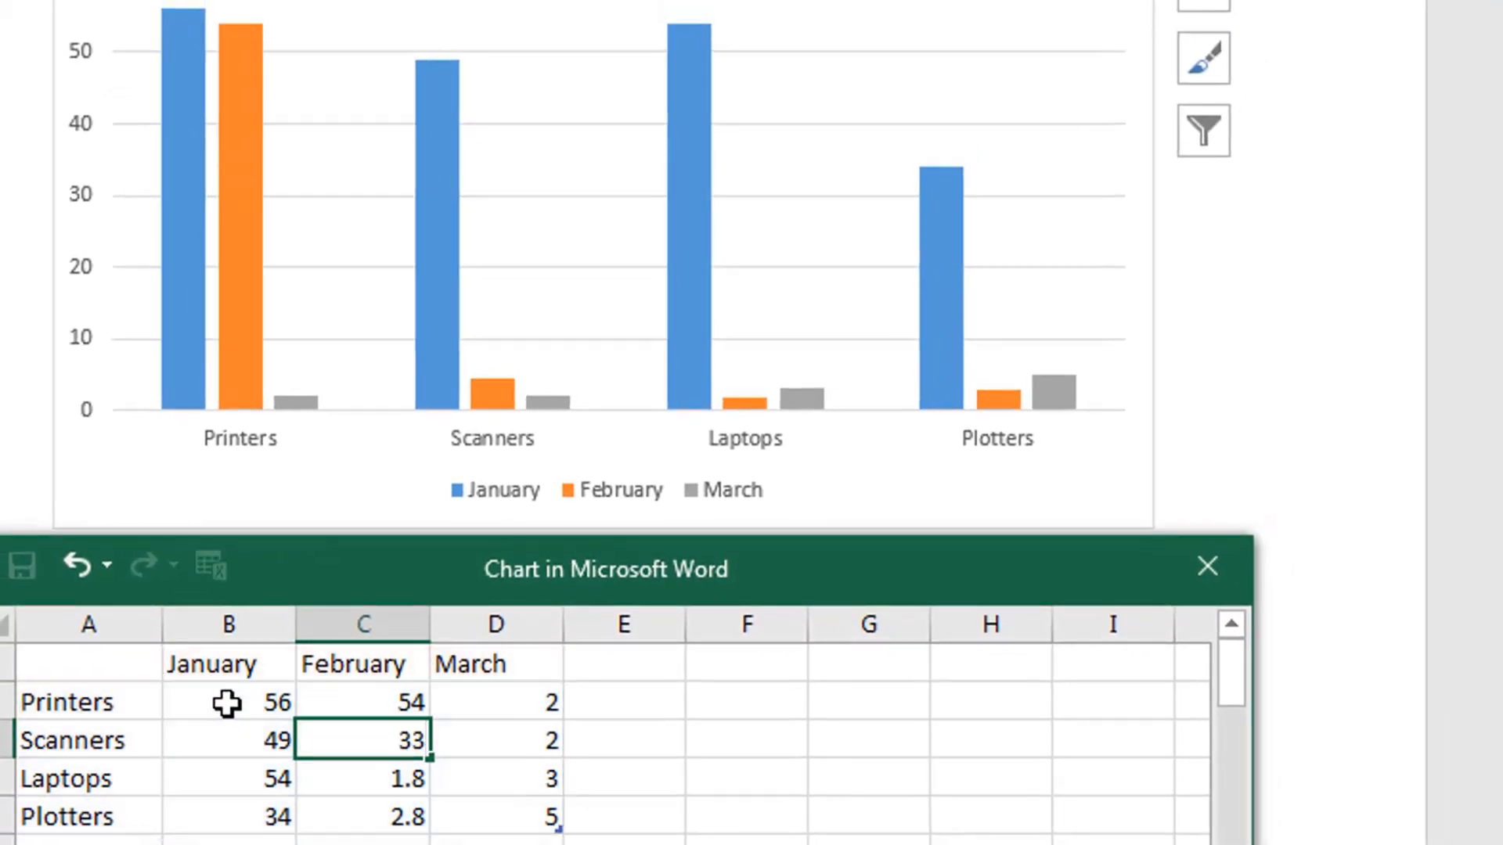
key("Return")
type("24")
key("Return")
type("65")
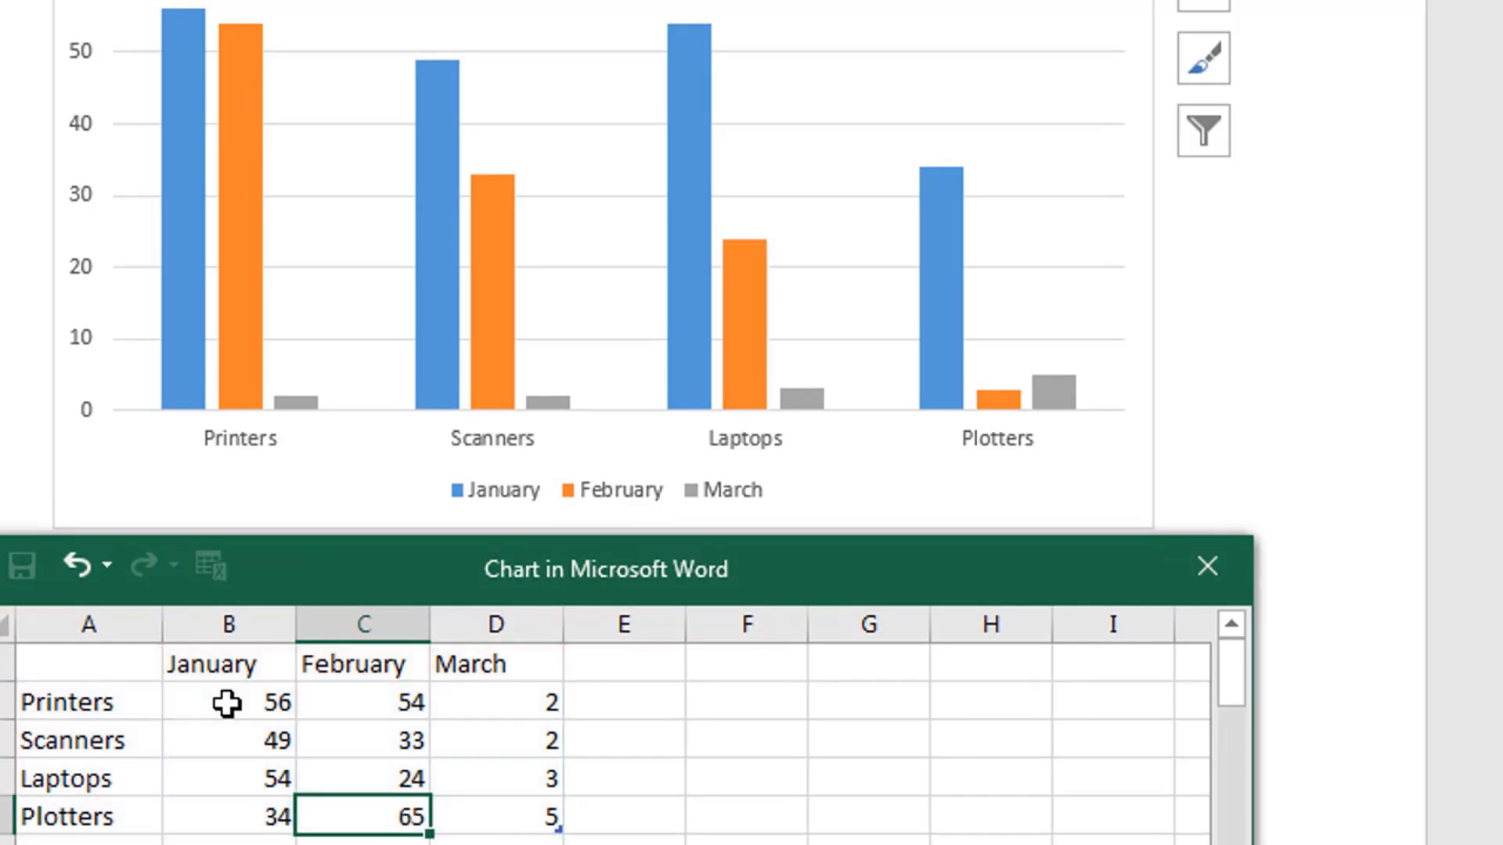
key("Tab")
- Fill in the March values with 45 for Printers, 65 for Scanners, 76 for Laptops and 54 for Plotters
key("Up")
key("Up")
key("Up")
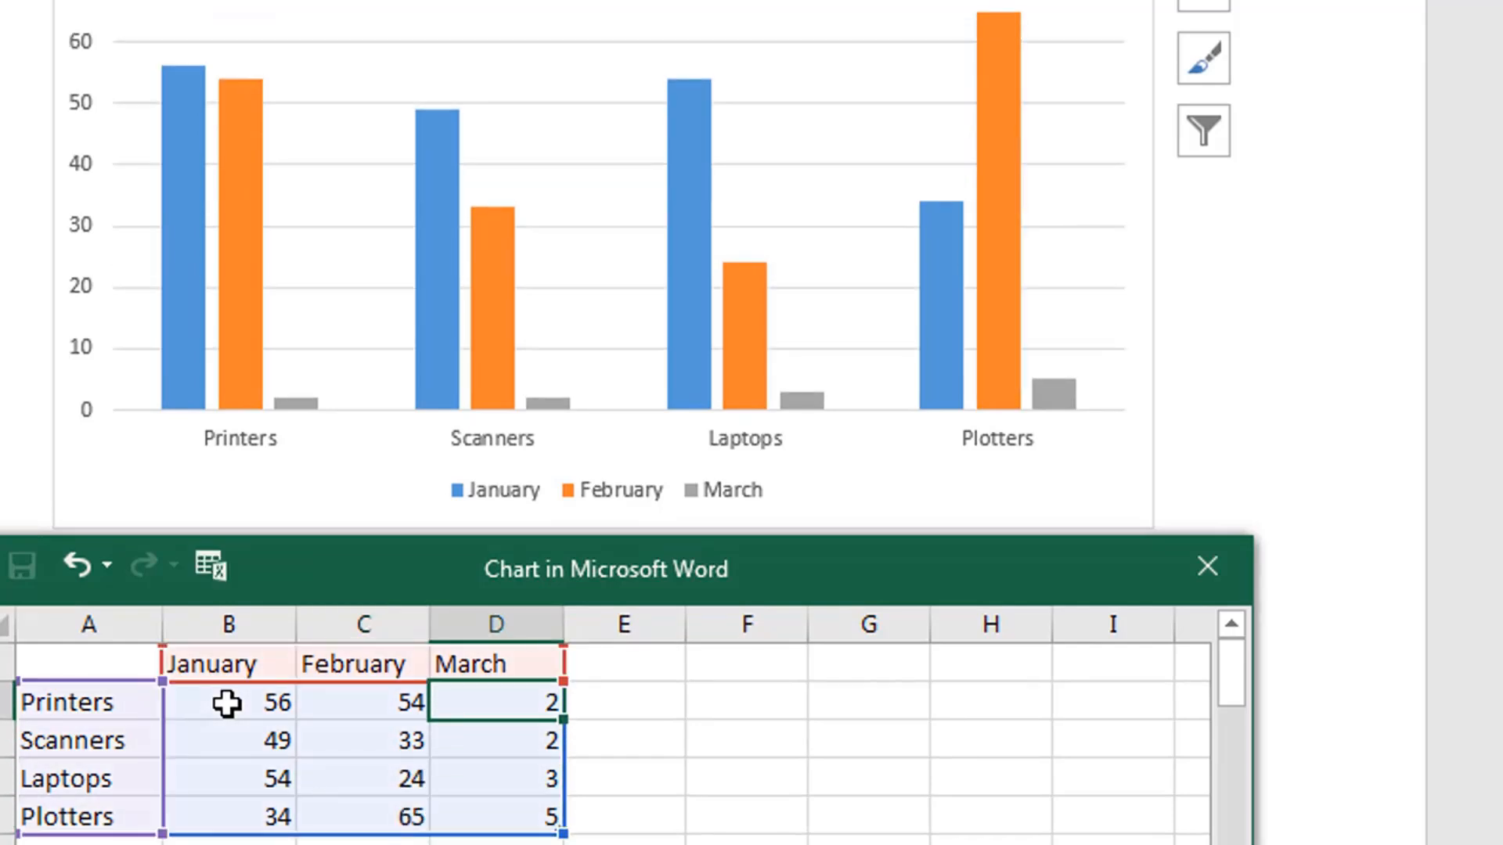
type("45")
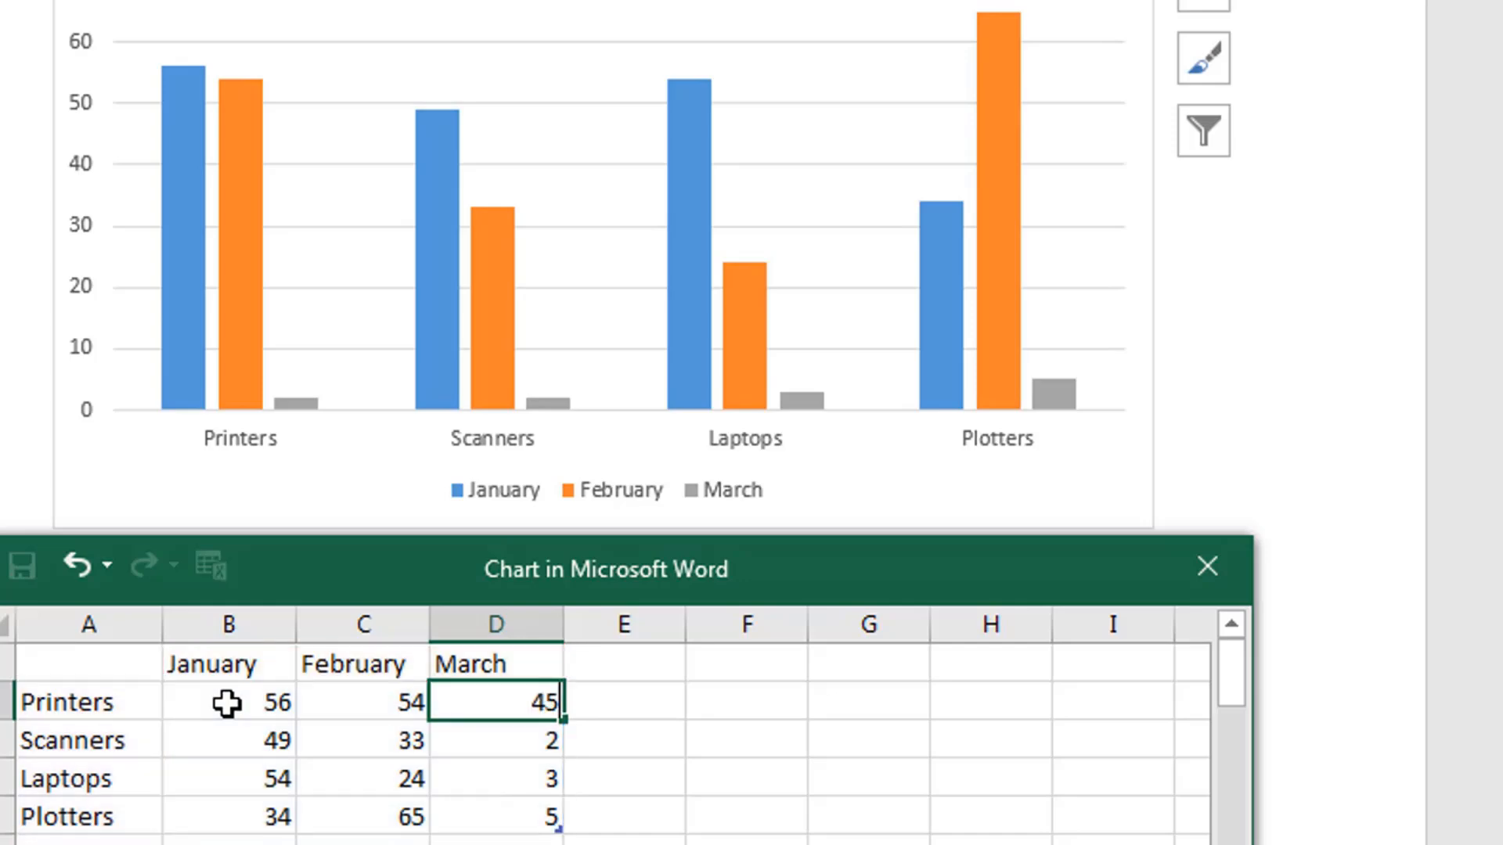
key("Return")
type("65")
key("Return")
type("767")
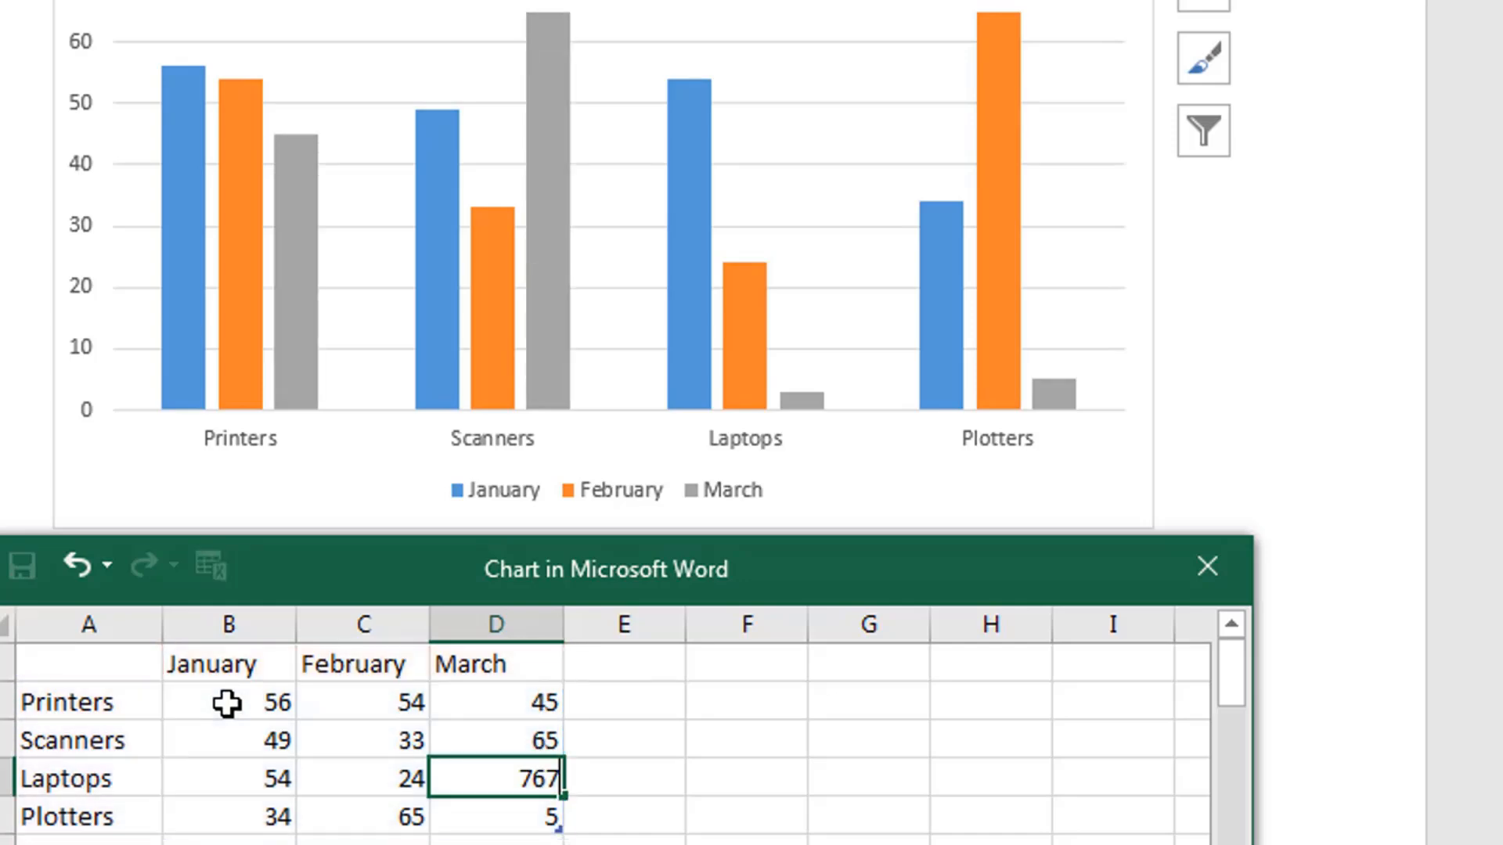
key("Return")
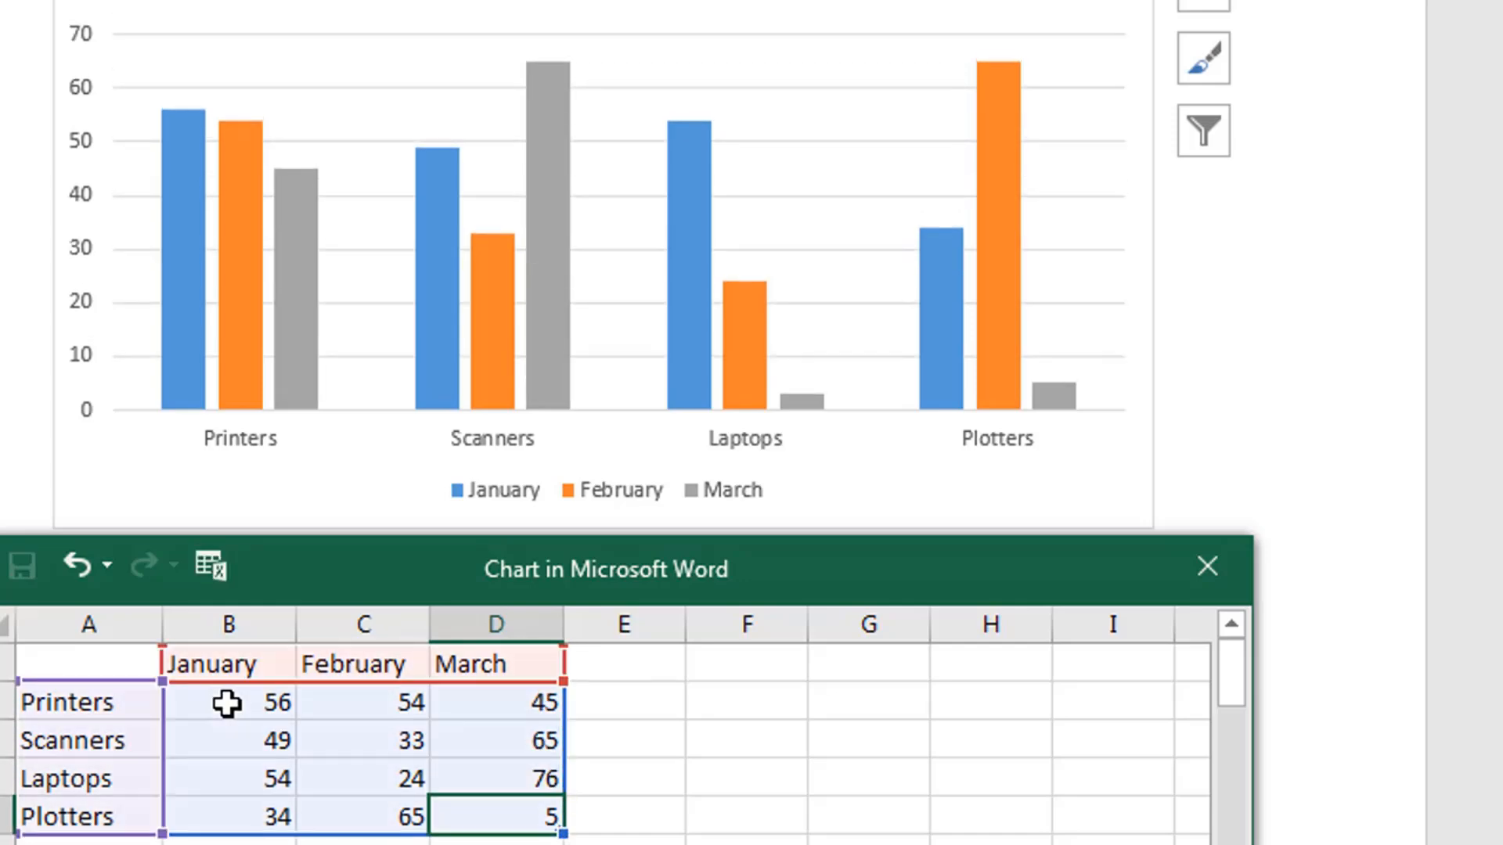
type("54")
key("Return")
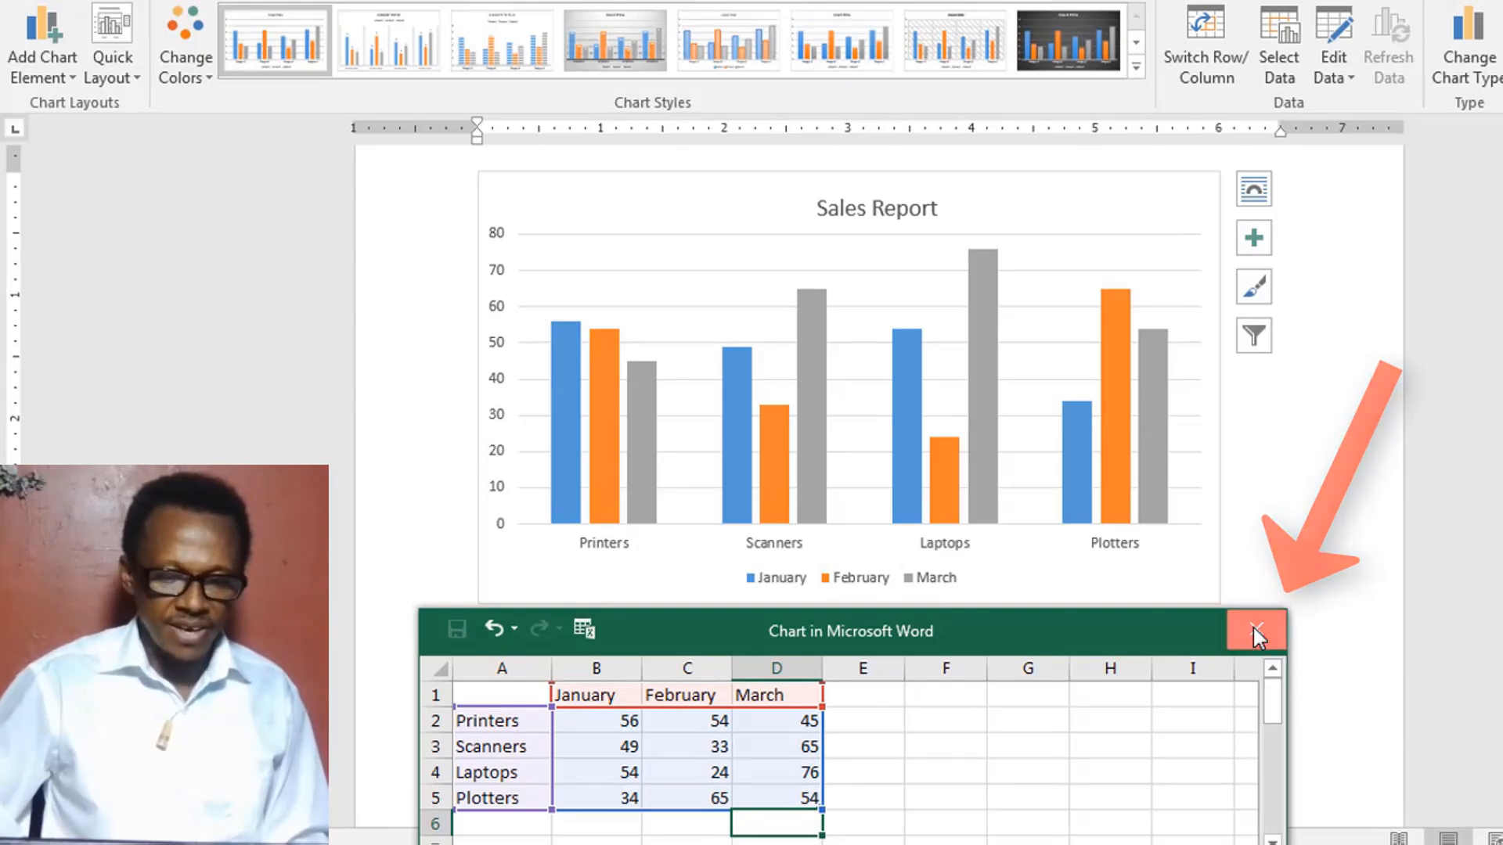
- Close the chart data sheet, deselect the chart and view the finished Sales Report chart on the page
left_click(1254, 629)
left_click(1145, 607)
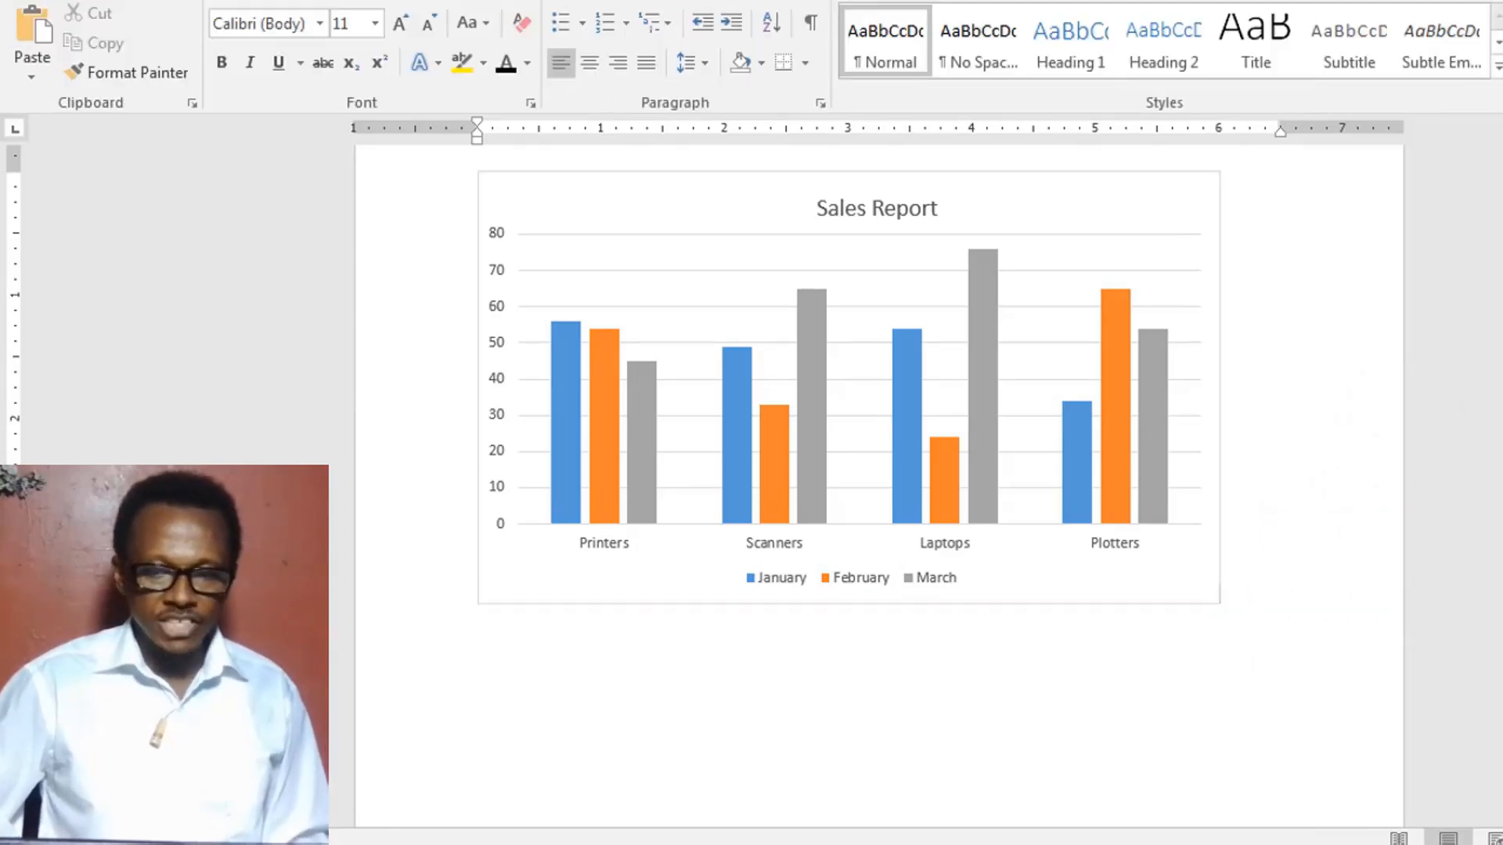
scroll(849, 376, "up", 2)
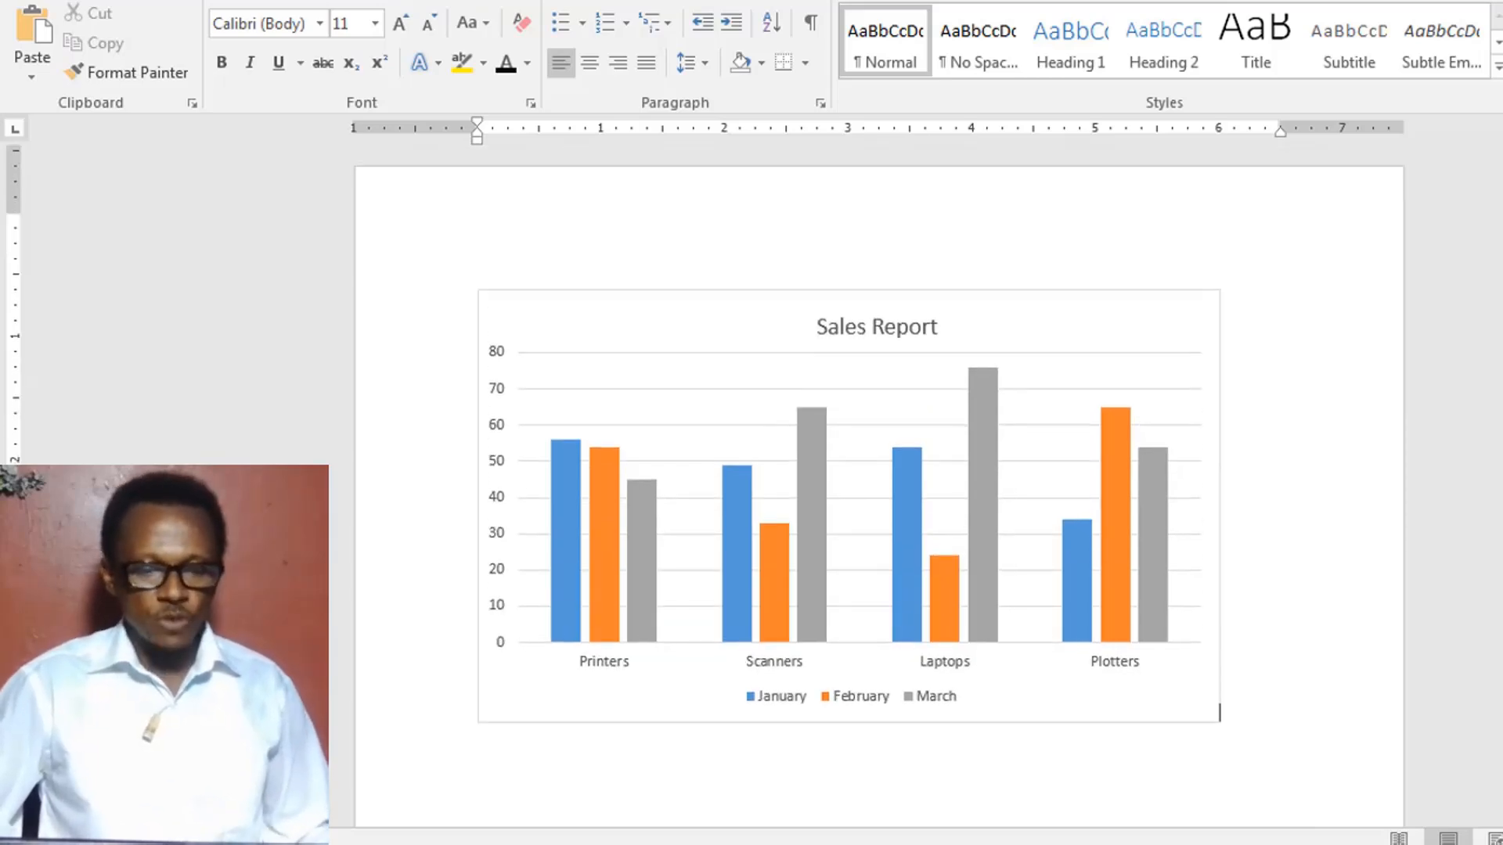
scroll(849, 376, "down", 3)
scroll(861, 352, "up", 3)
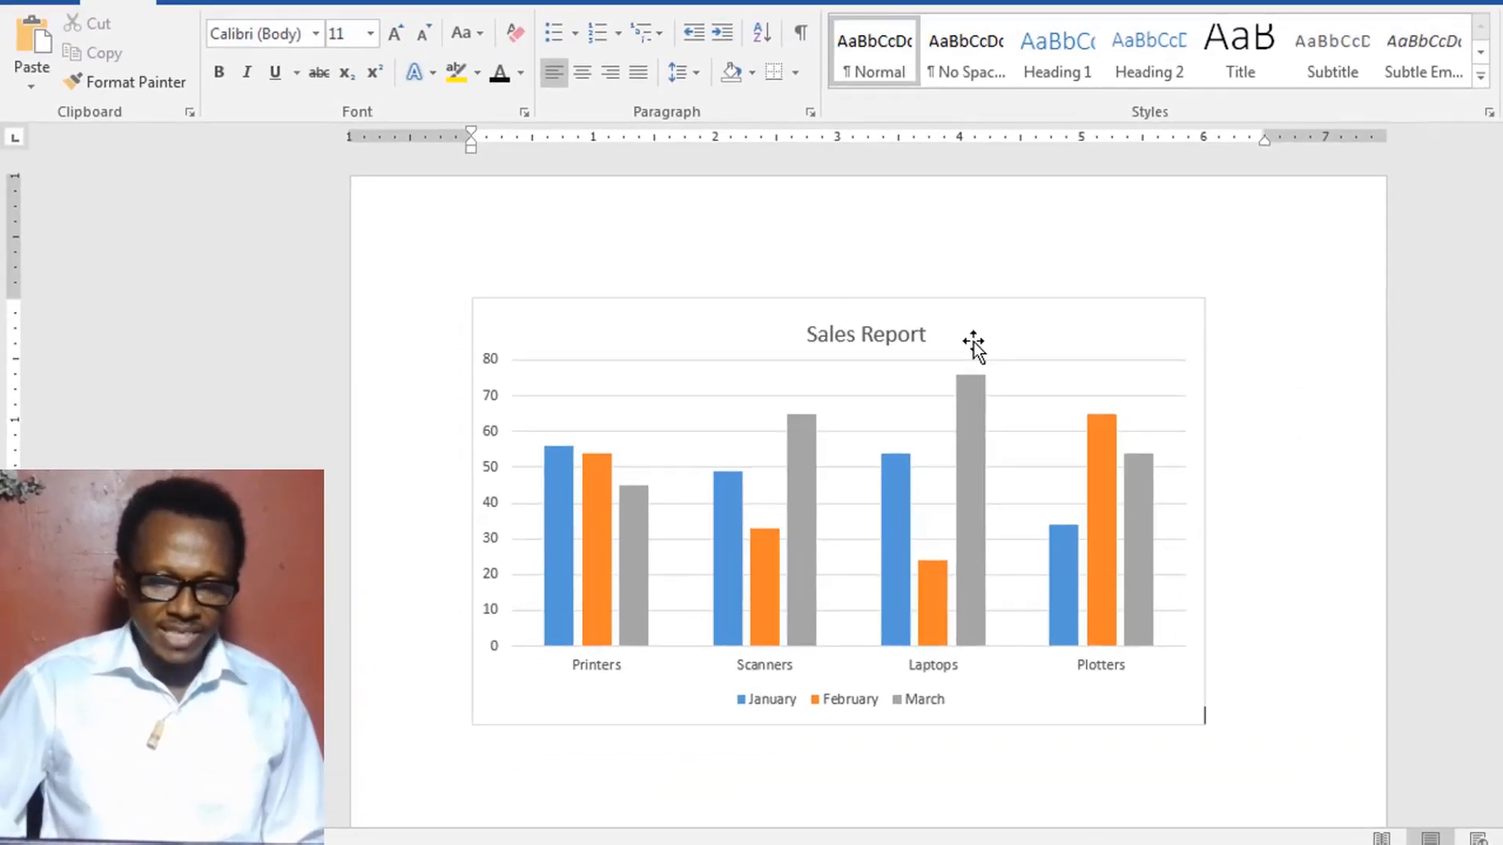
right_click(1115, 266)
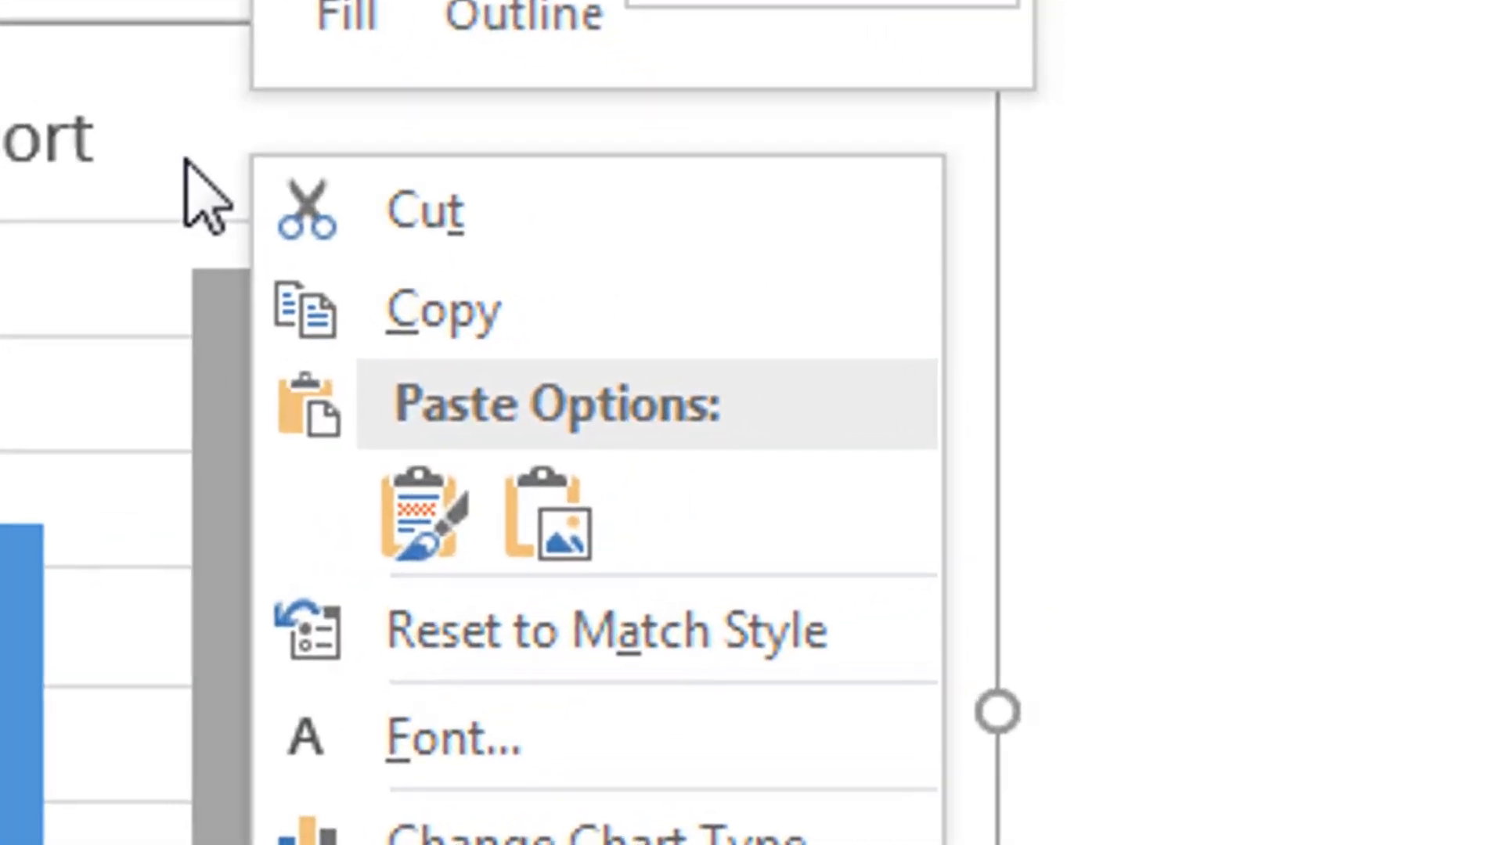
right_click(185, 158)
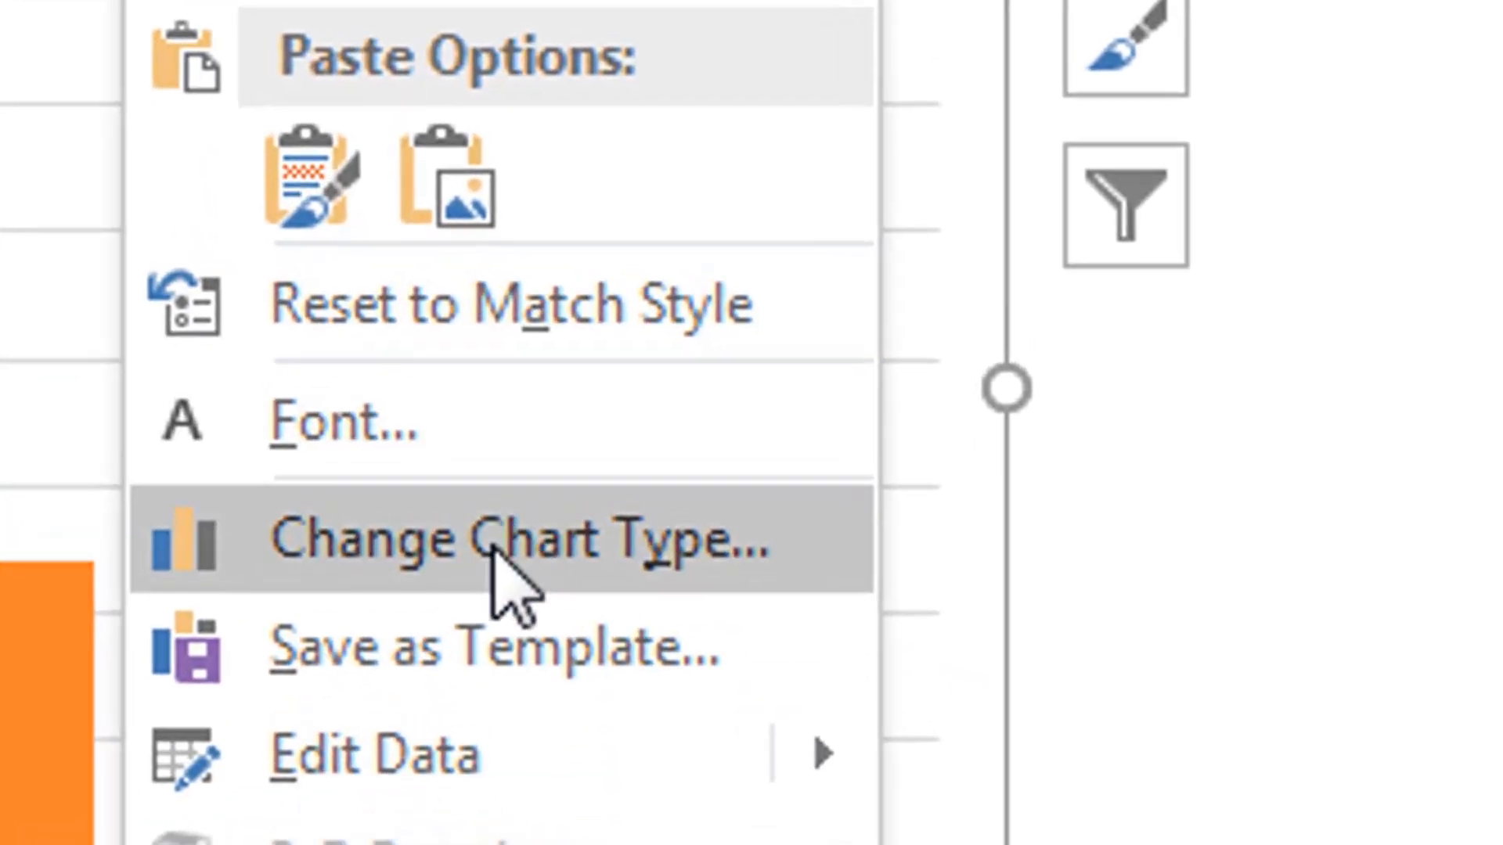
mouse_move(420, 776)
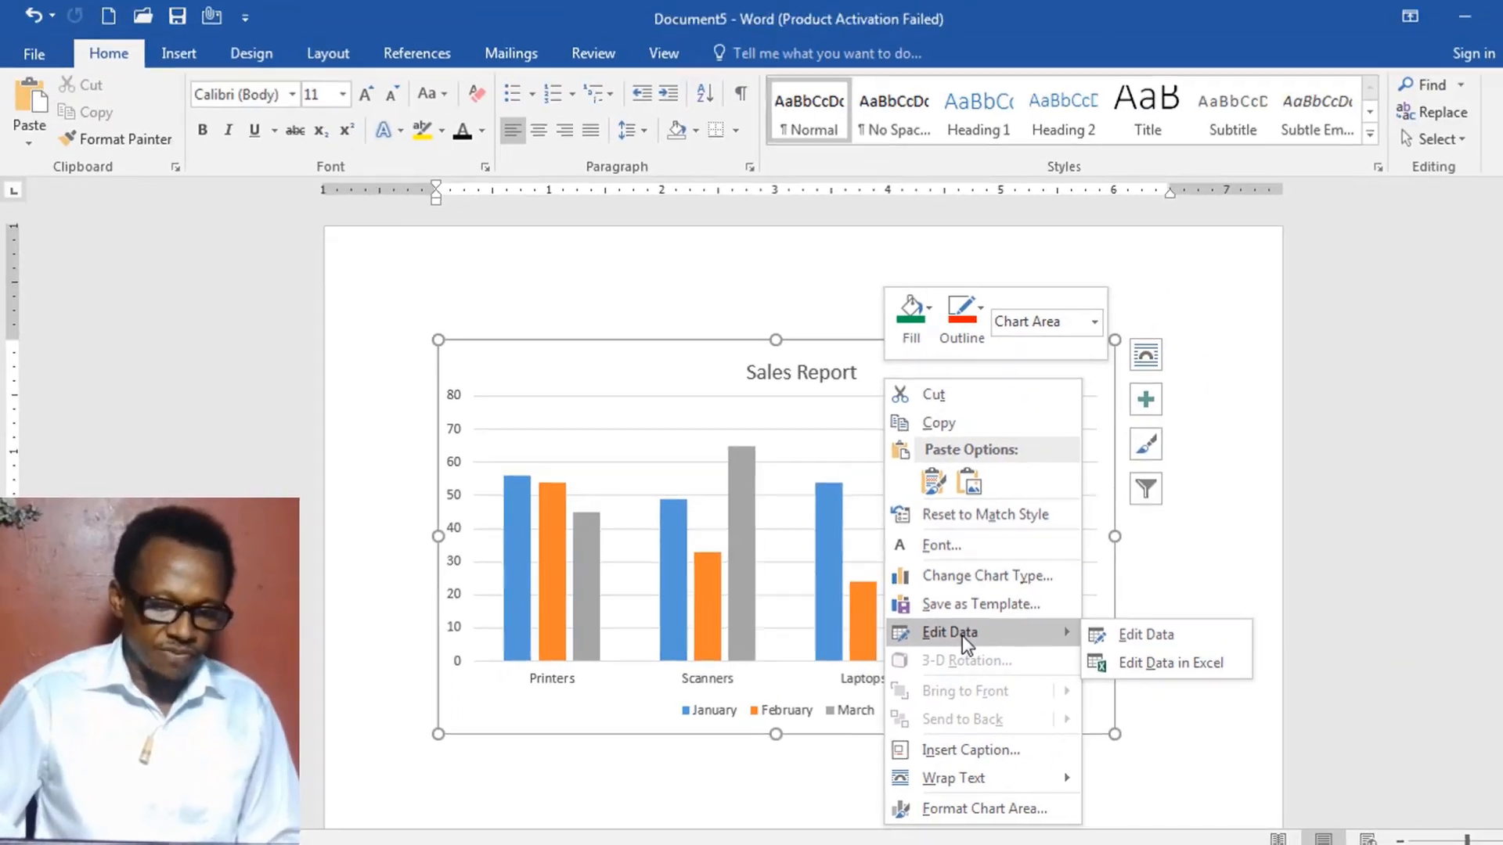
left_click(838, 430)
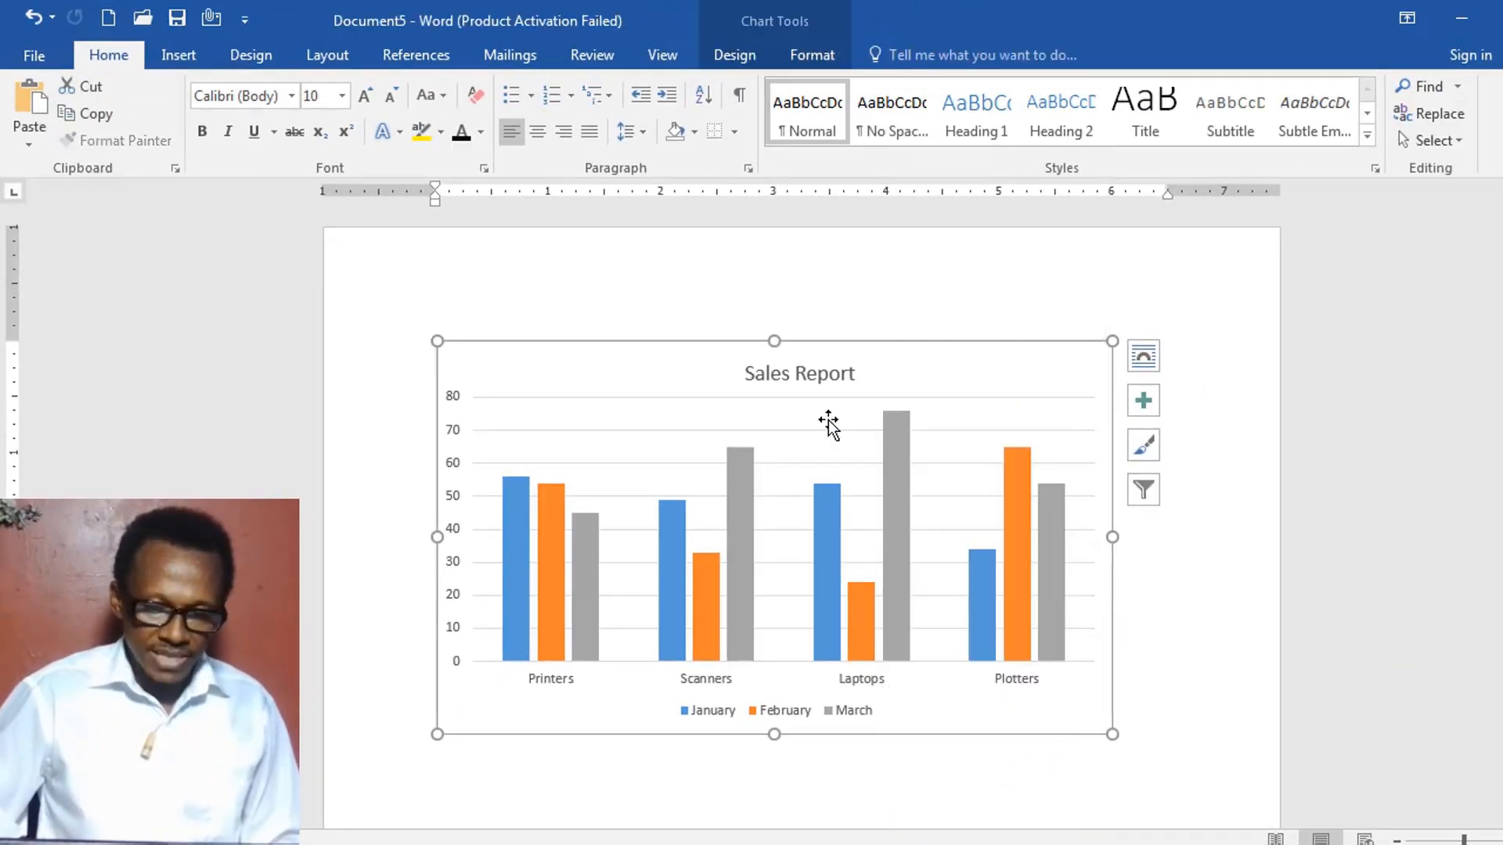
- Reopen the Sales Report chart's data sheet for editing within Word
right_click(837, 435)
mouse_move(889, 546)
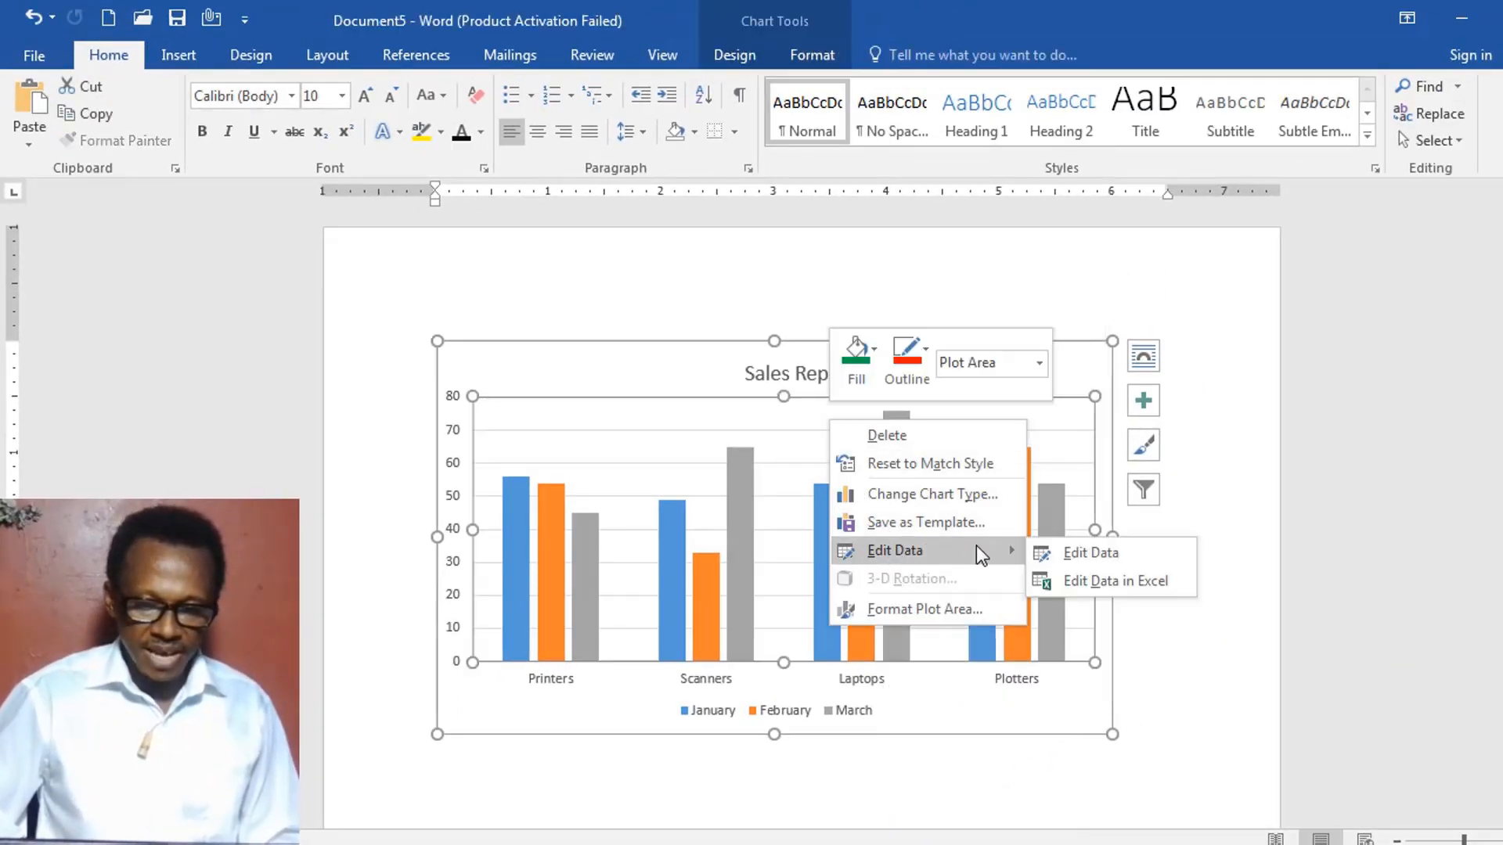
left_click(1097, 551)
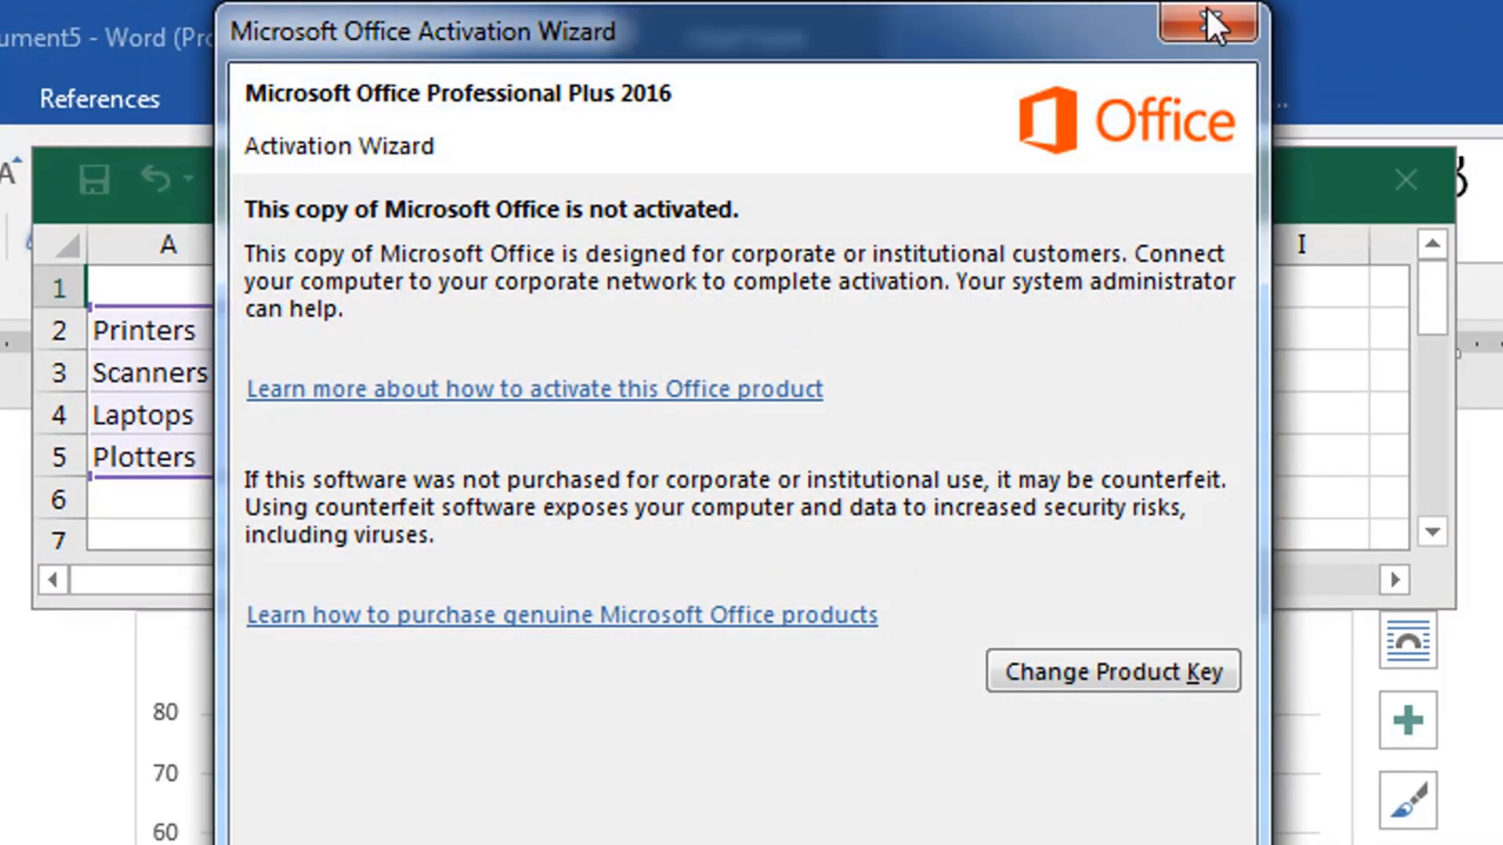
left_click(1208, 24)
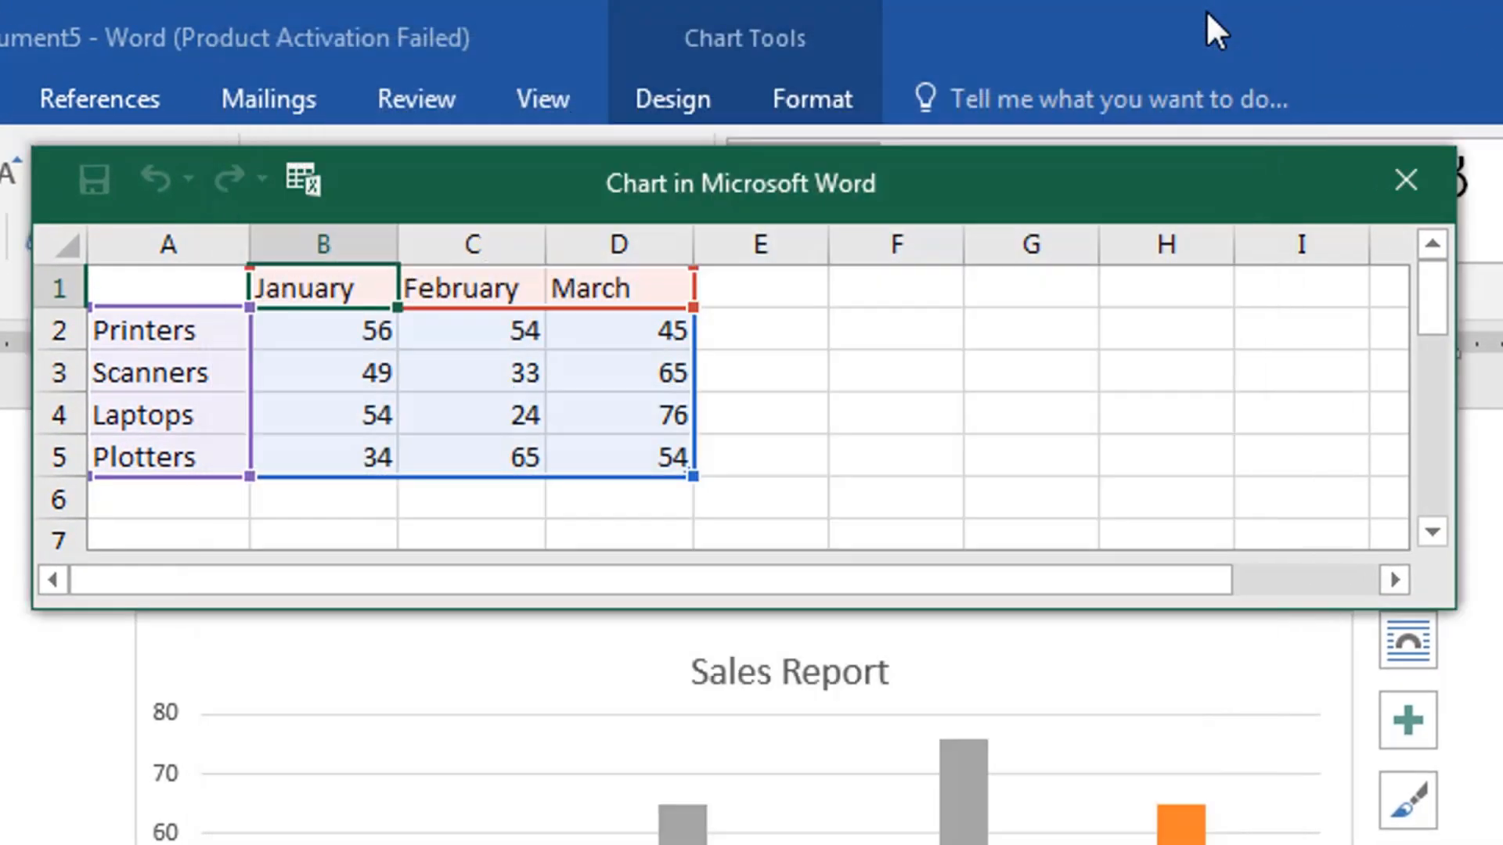
left_click_drag(963, 180, 973, 183)
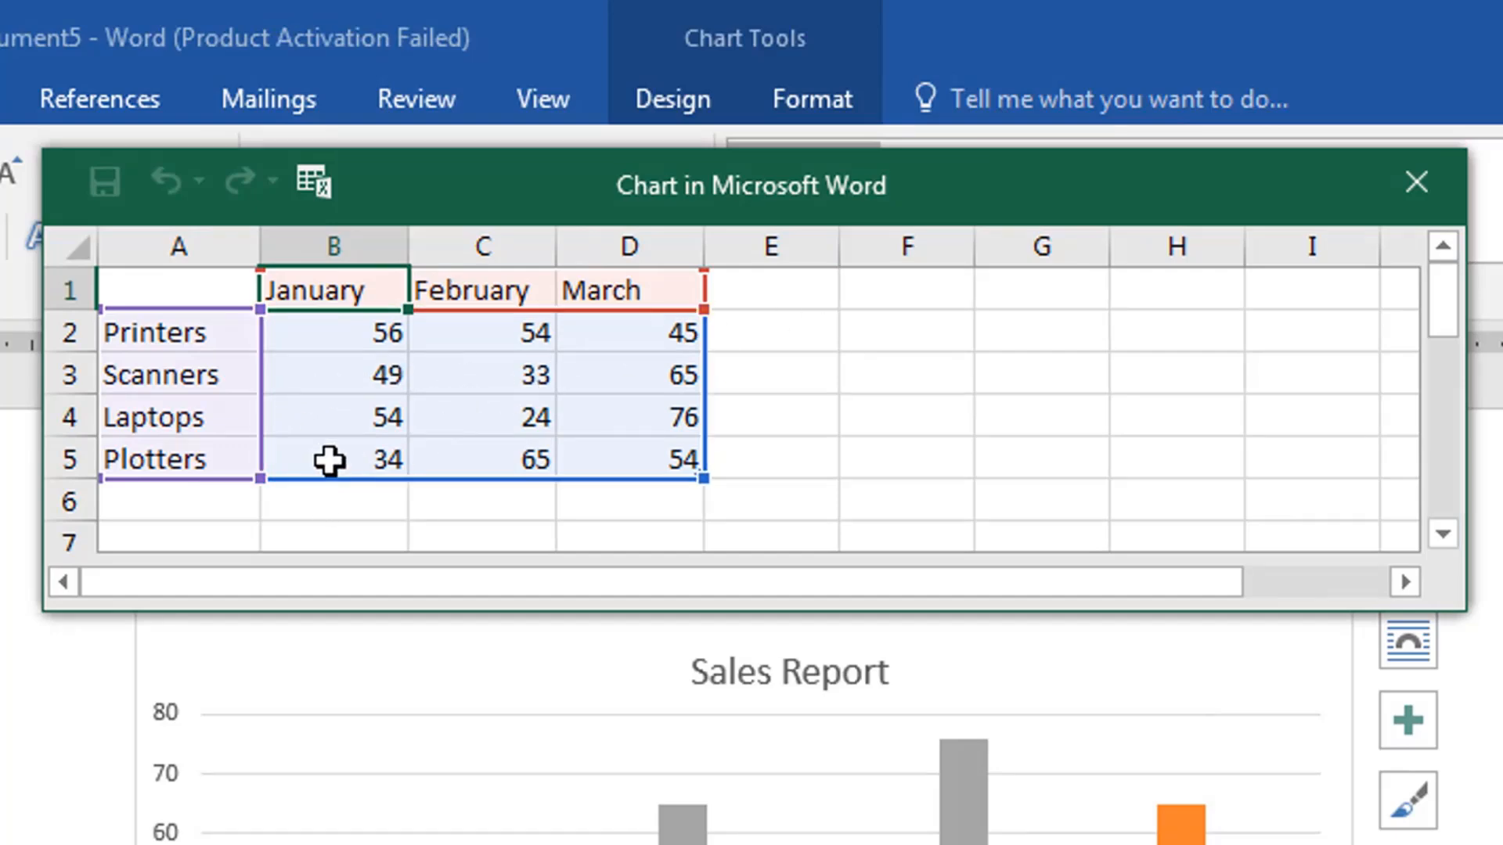
- Set the March value for Plotters to 78 in the chart data sheet
left_click(328, 459)
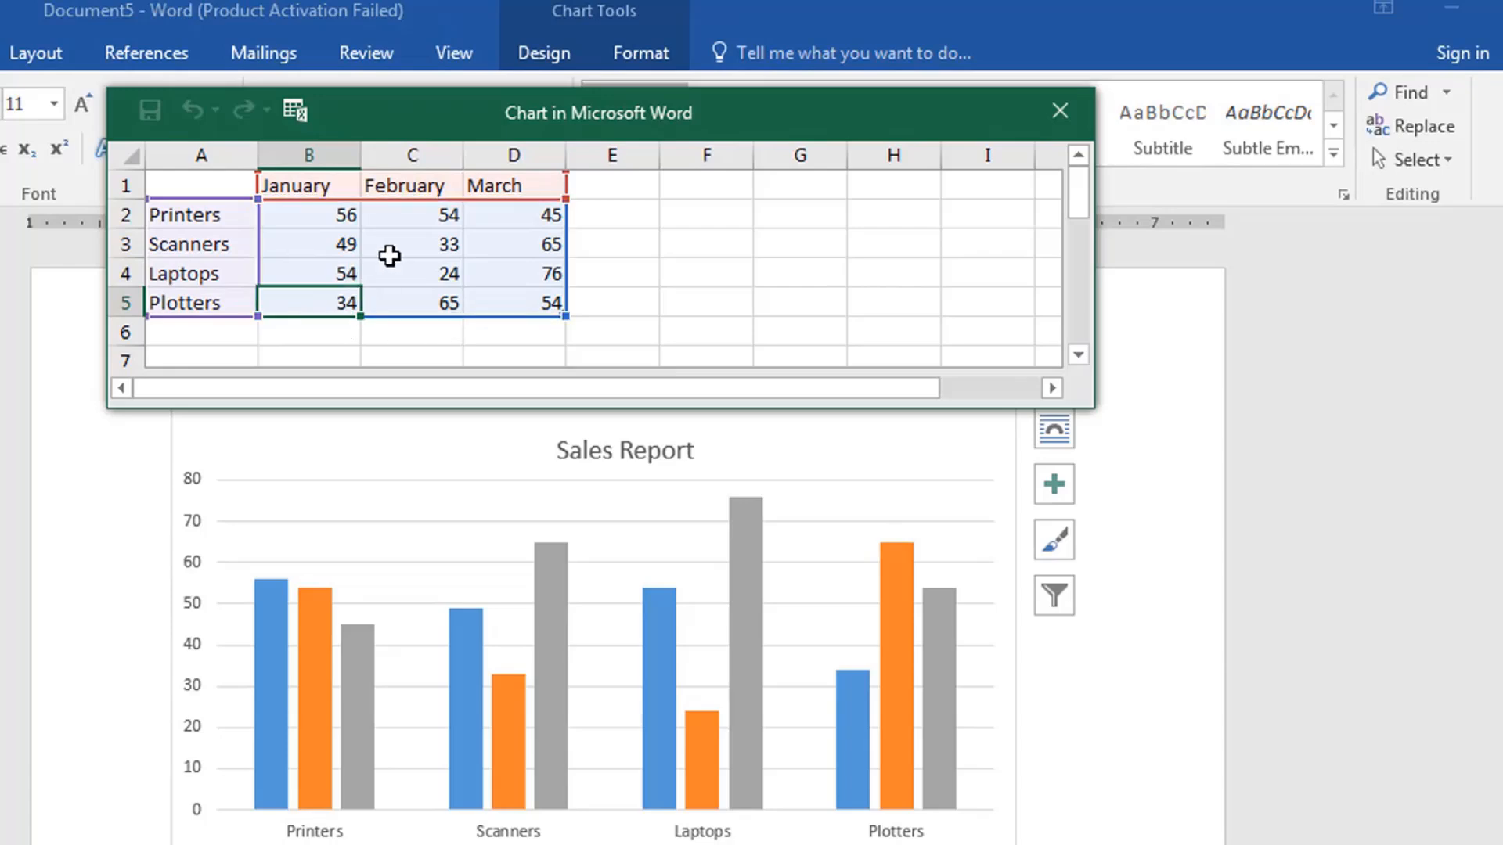
left_click(509, 306)
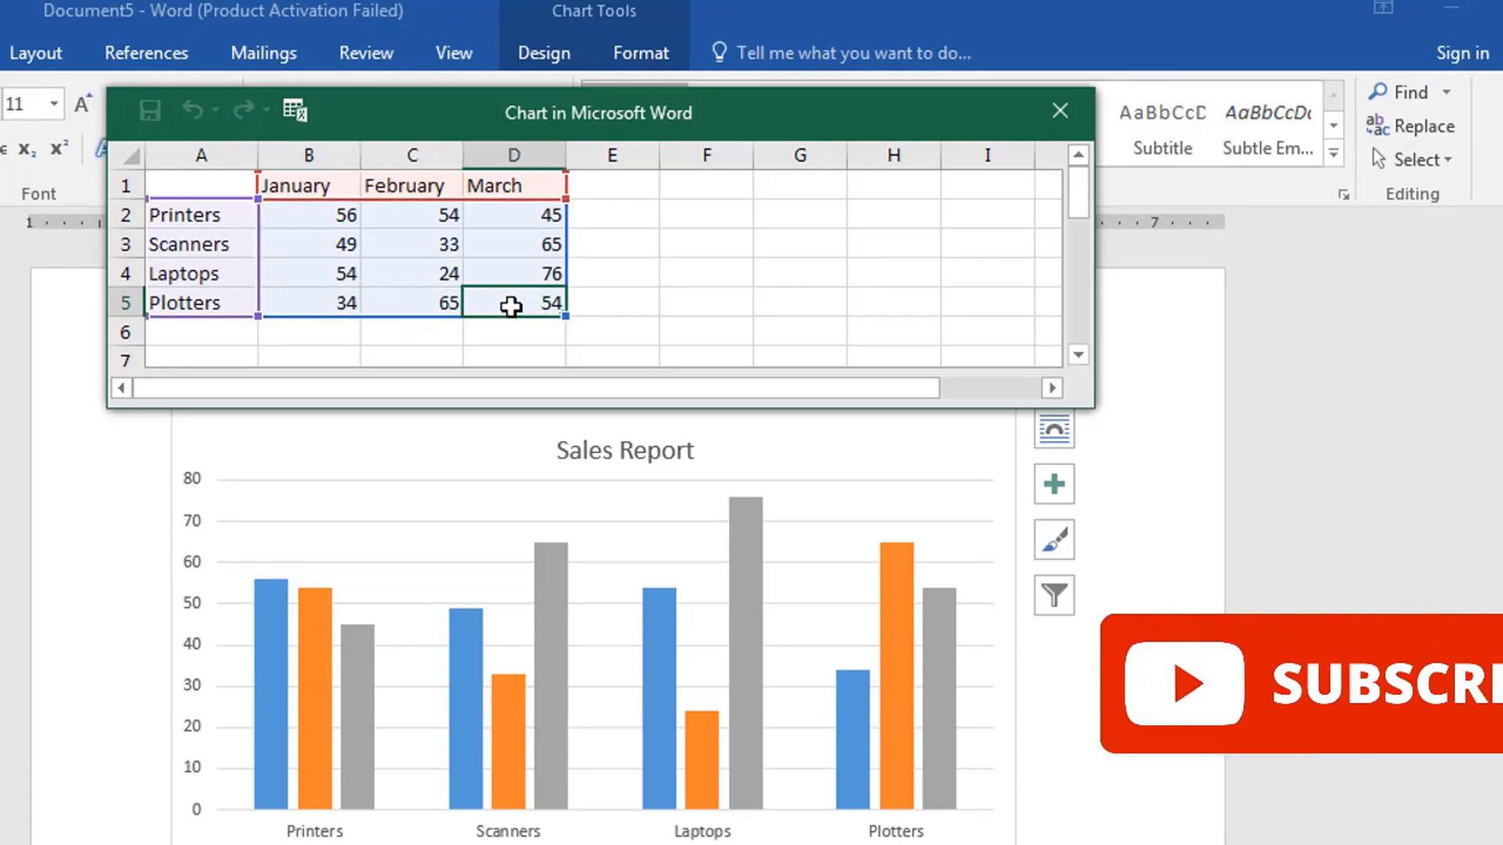
type("78")
key("Return")
- Set the January value for Plotters to 76 in the chart data sheet
key("Up")
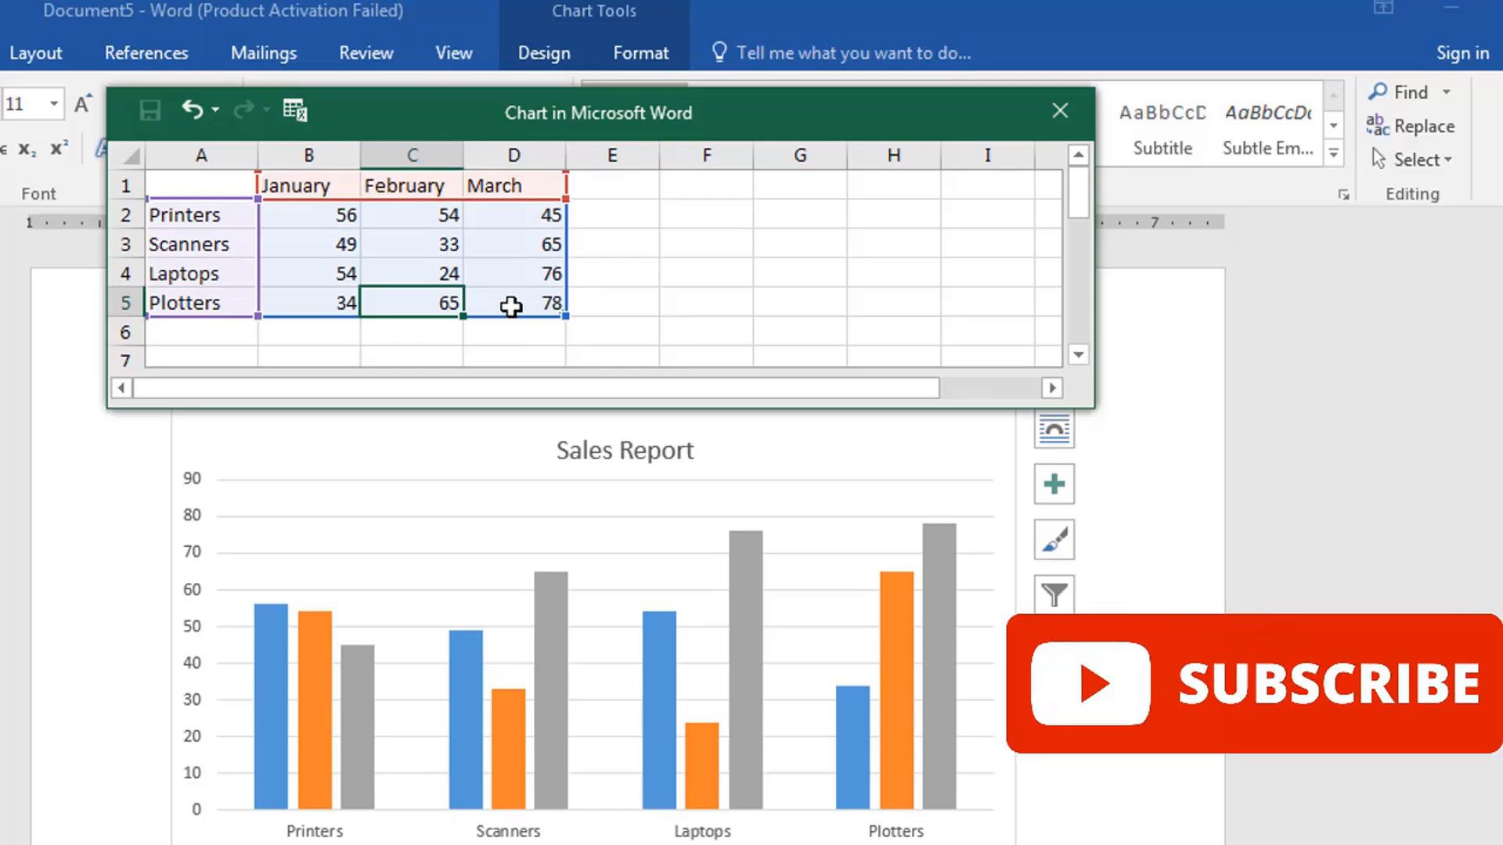
key("Left")
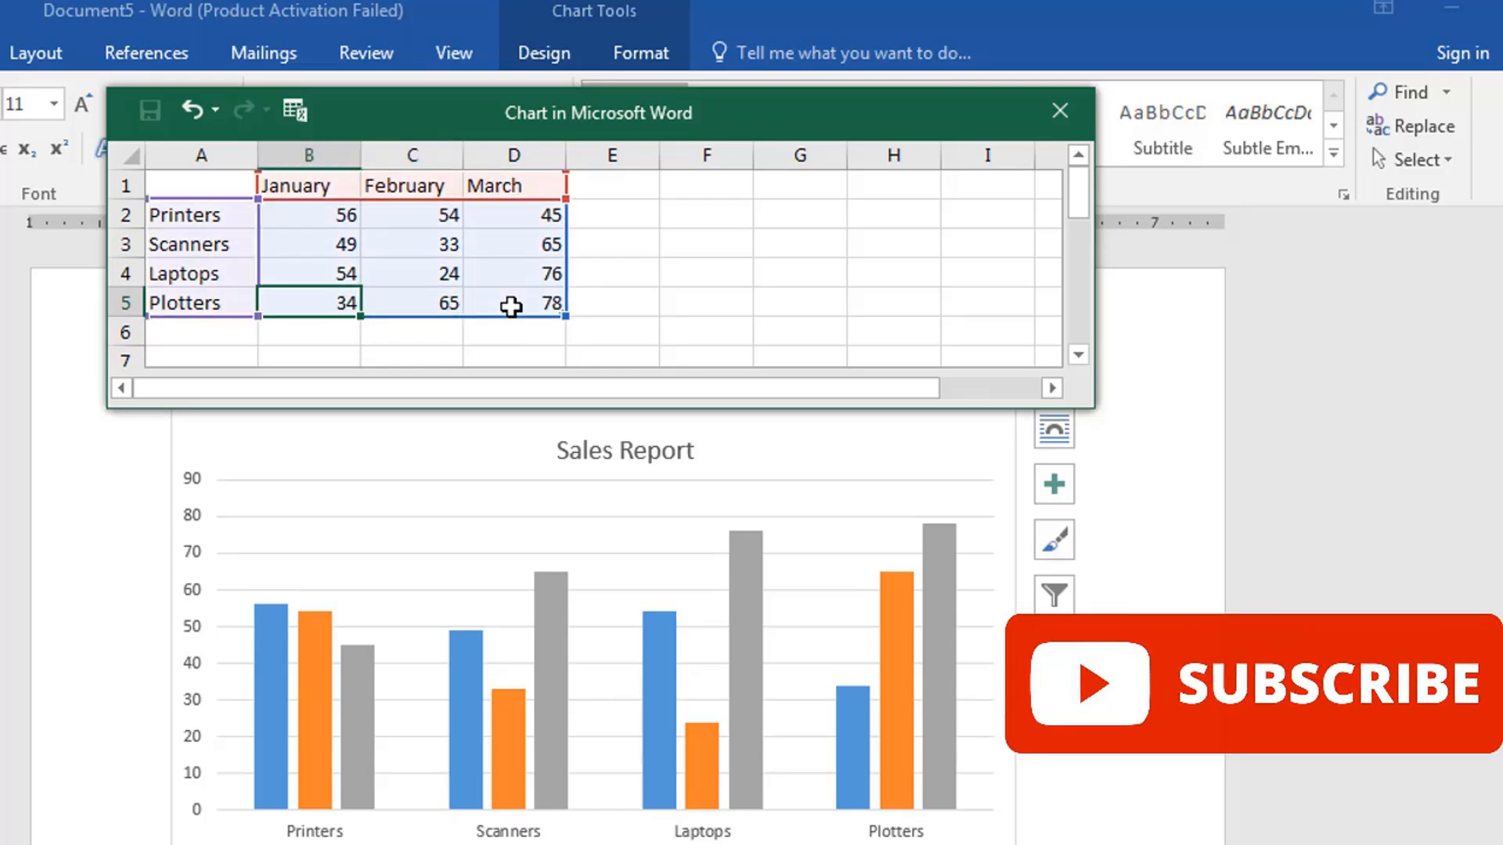
key("Right")
key("Left")
type("76")
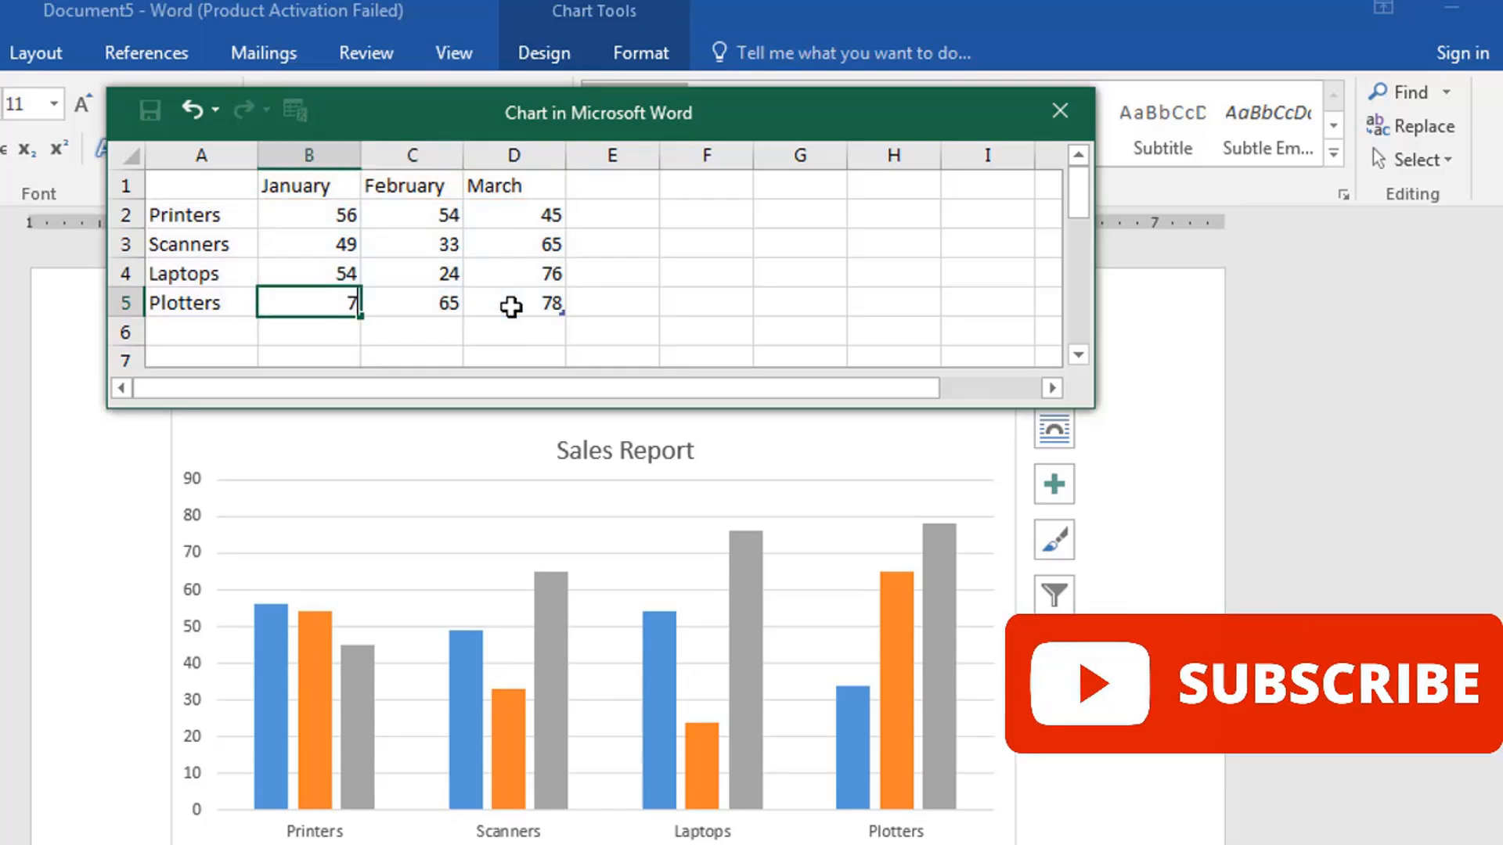
key("Right")
- Add a fourth data series headed April beside March in the chart data sheet
left_click(605, 266)
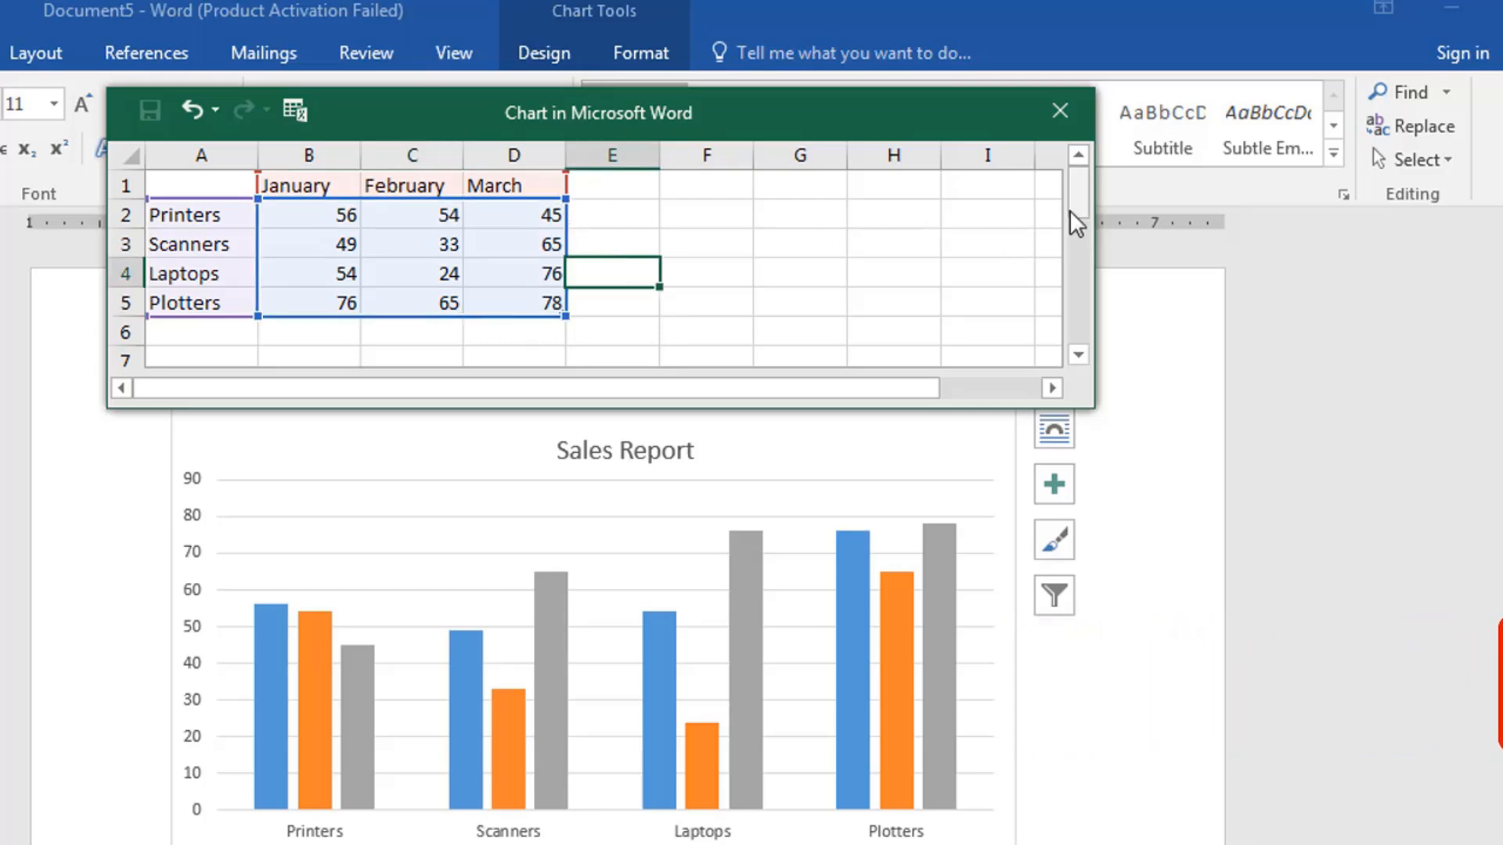
left_click_drag(1076, 205, 1077, 197)
left_click(589, 189)
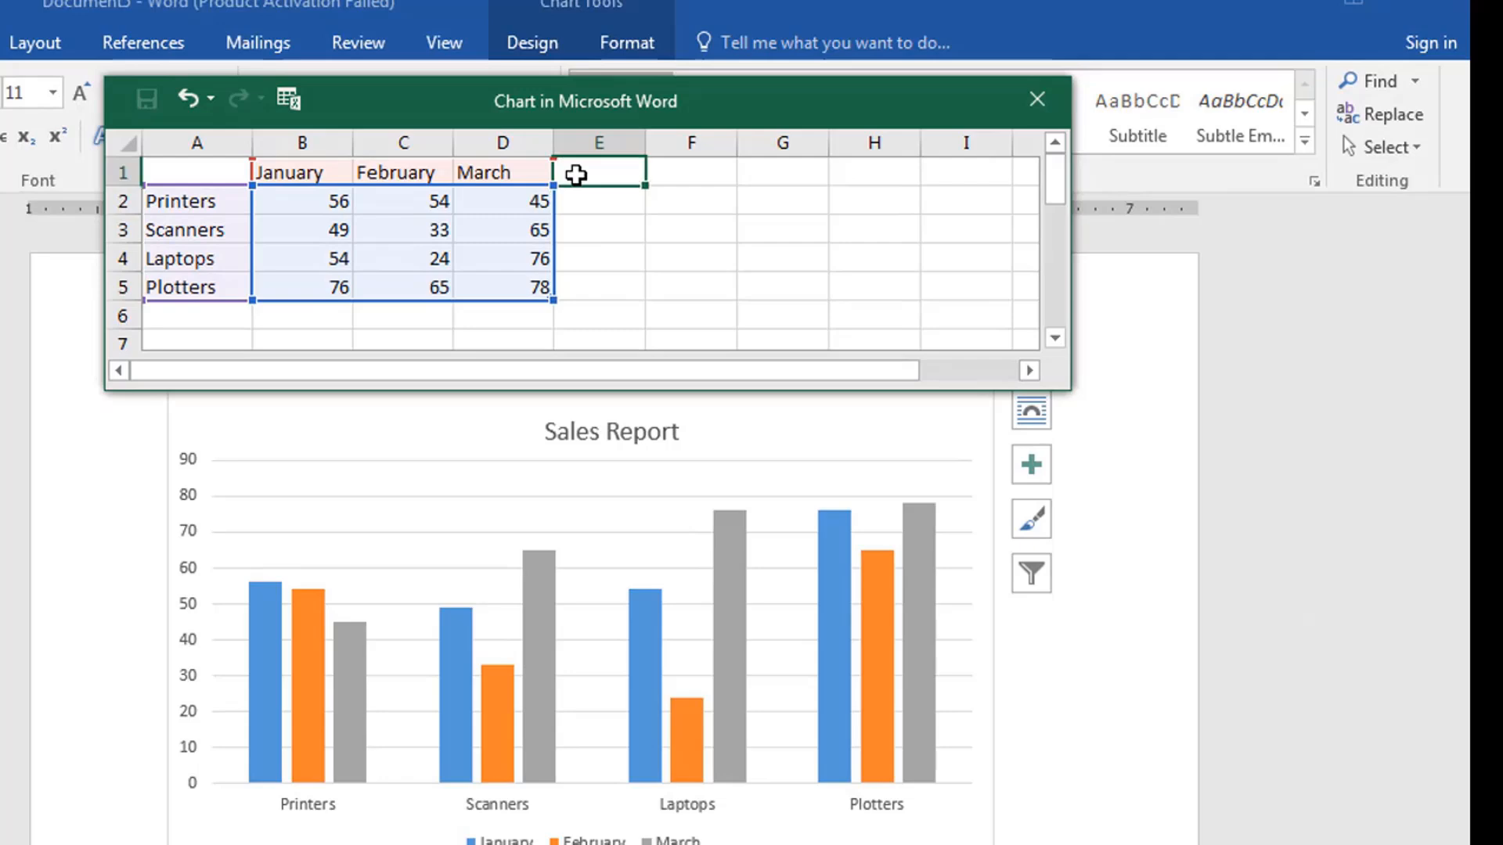
type("A")
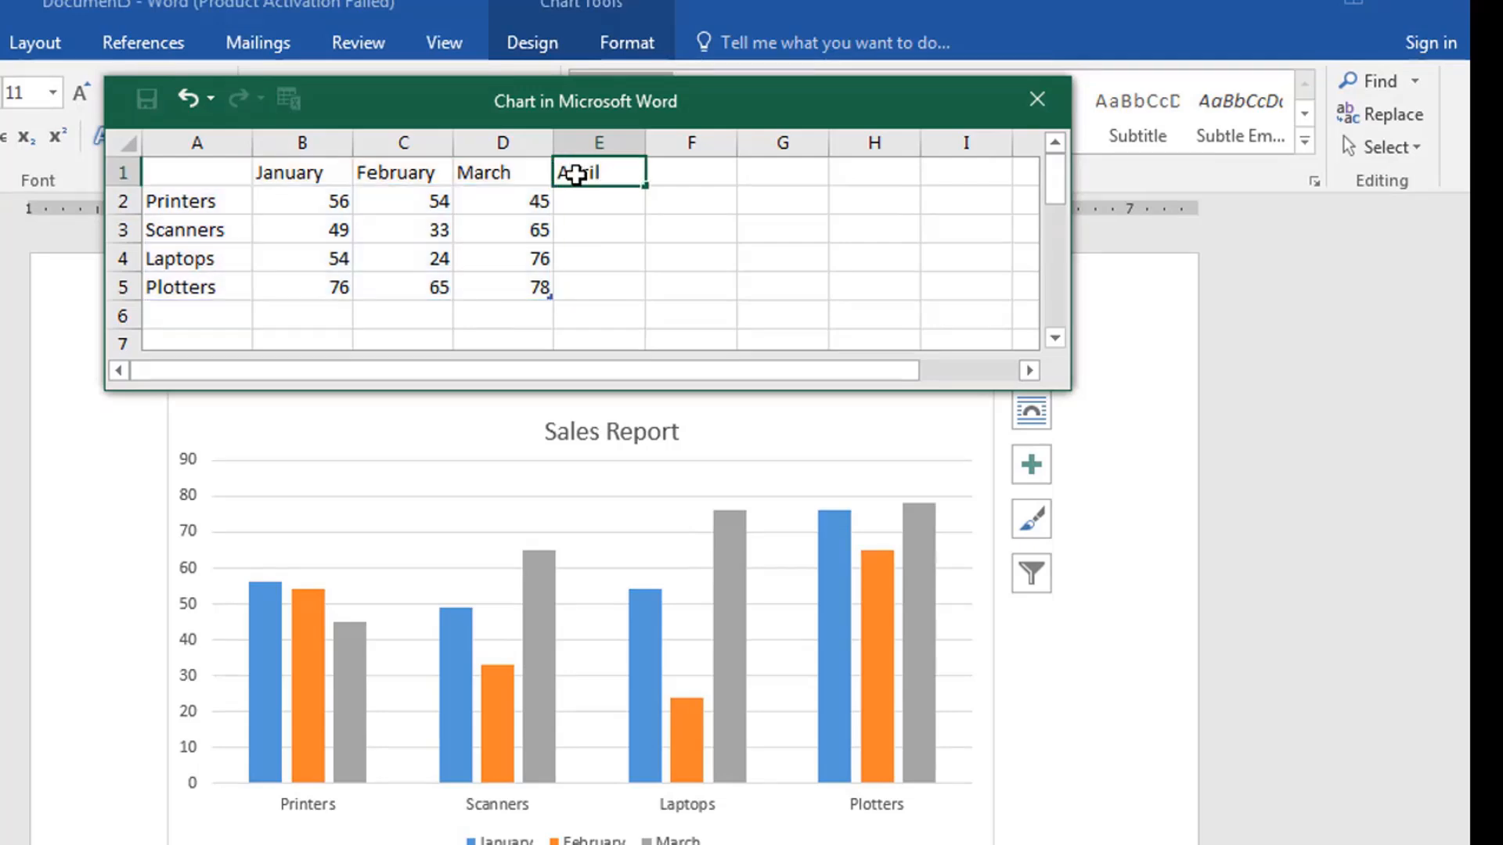
type("pril")
key("Return")
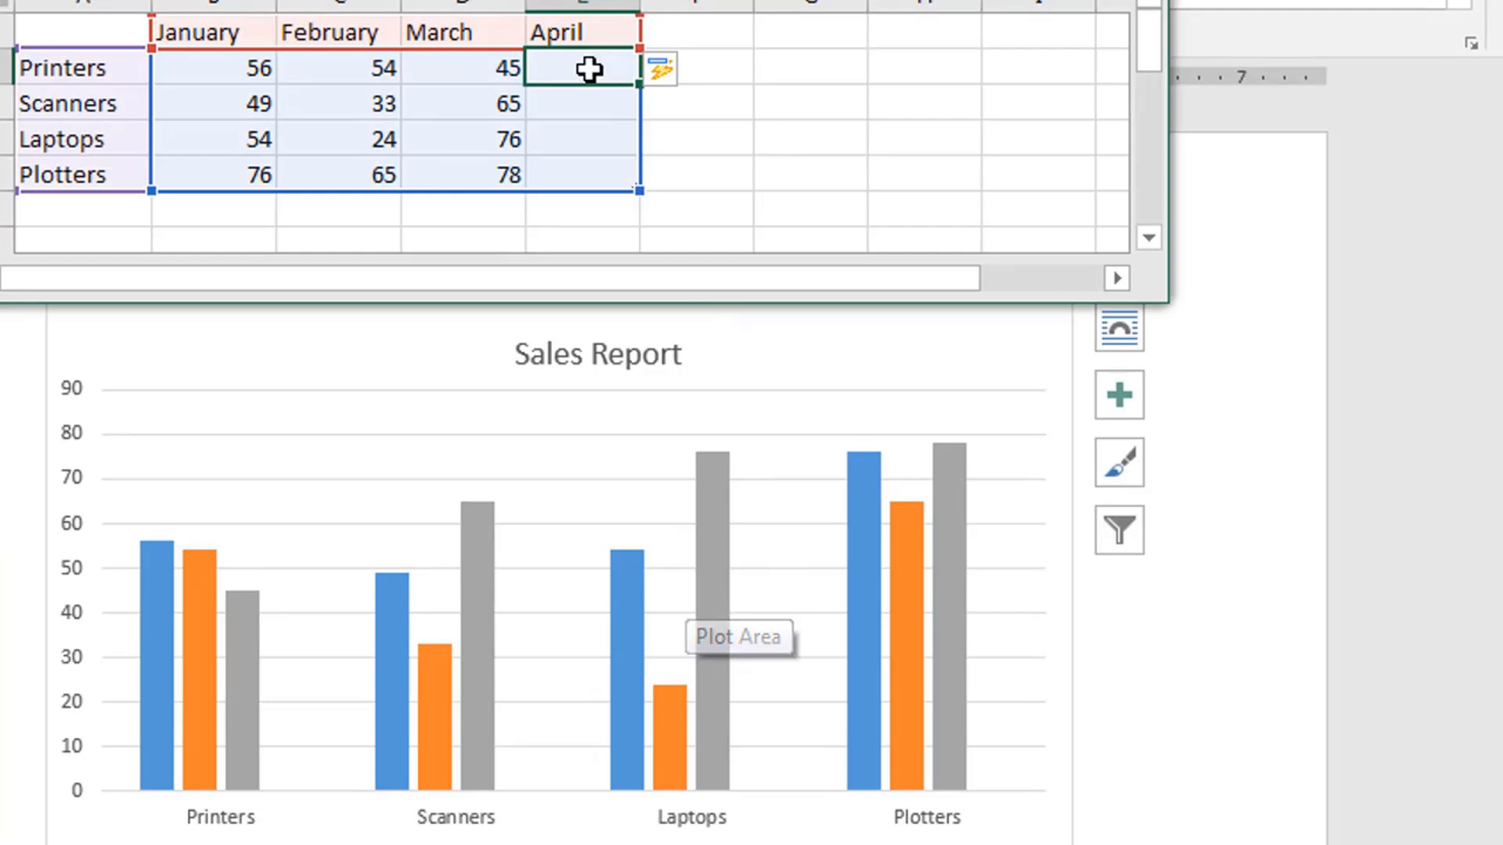
- Enter the April values 45 for Printers, 76 for Scanners and 56 for Laptops
type("4")
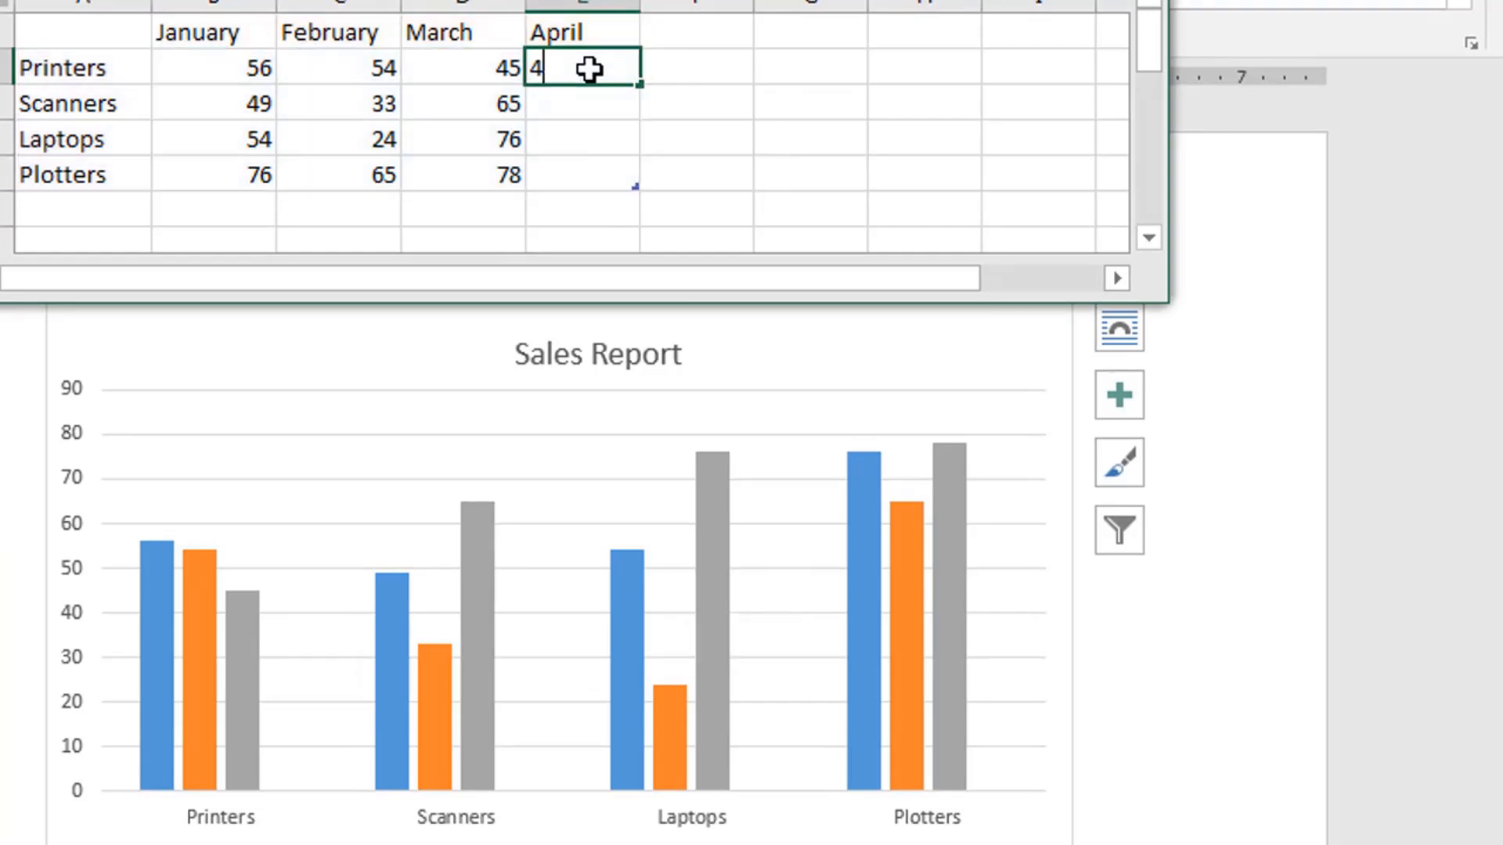
type("5")
key("Return")
type("7")
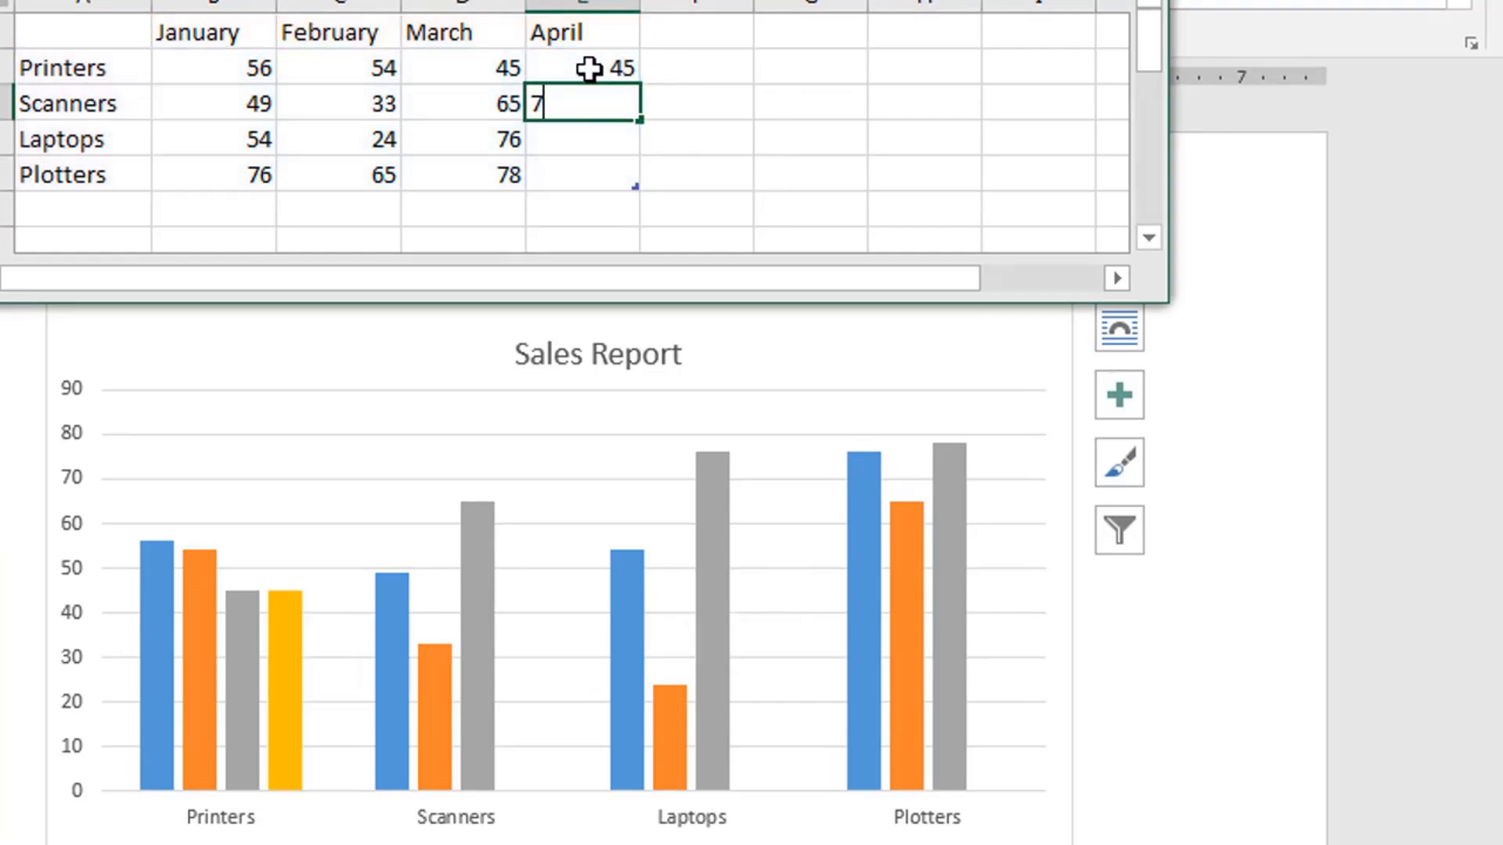
type("6")
key("Return")
type("5")
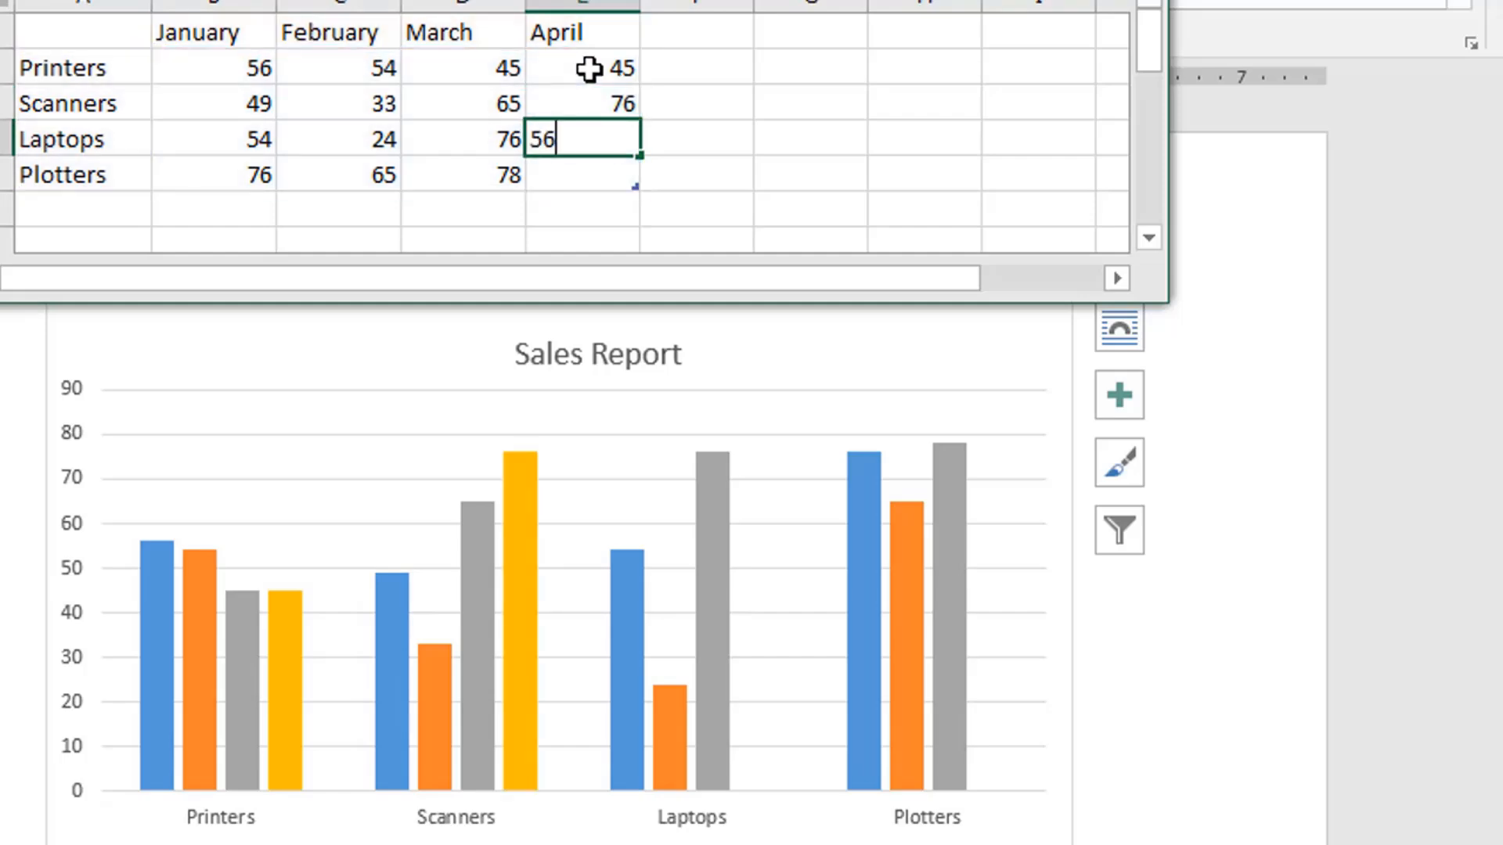
key("Tab")
- Extend the chart data with a May series after April, entering 98 for Laptops
type("9")
key("Return")
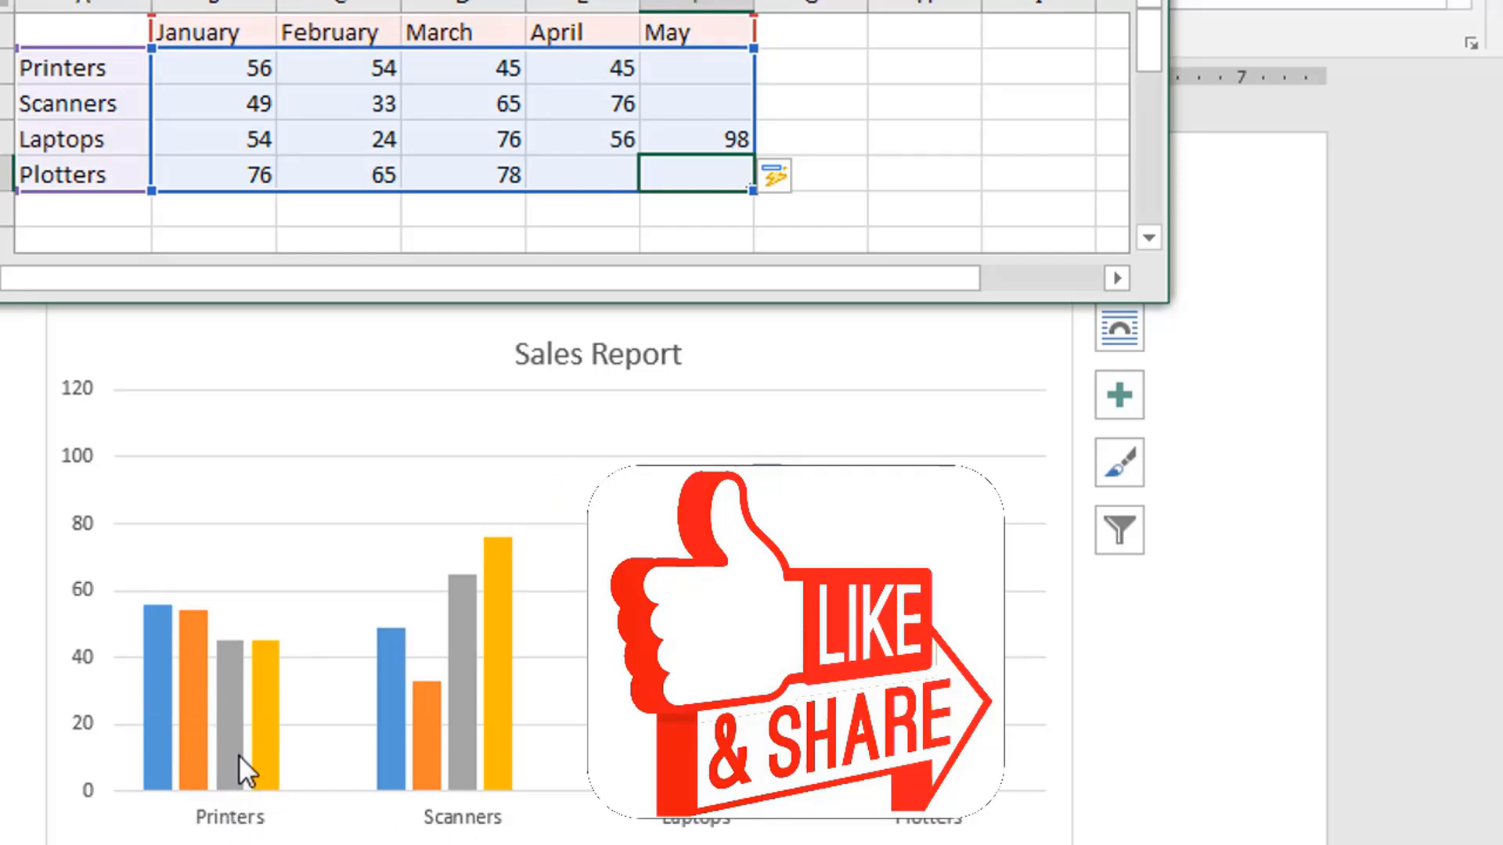
left_click(665, 104)
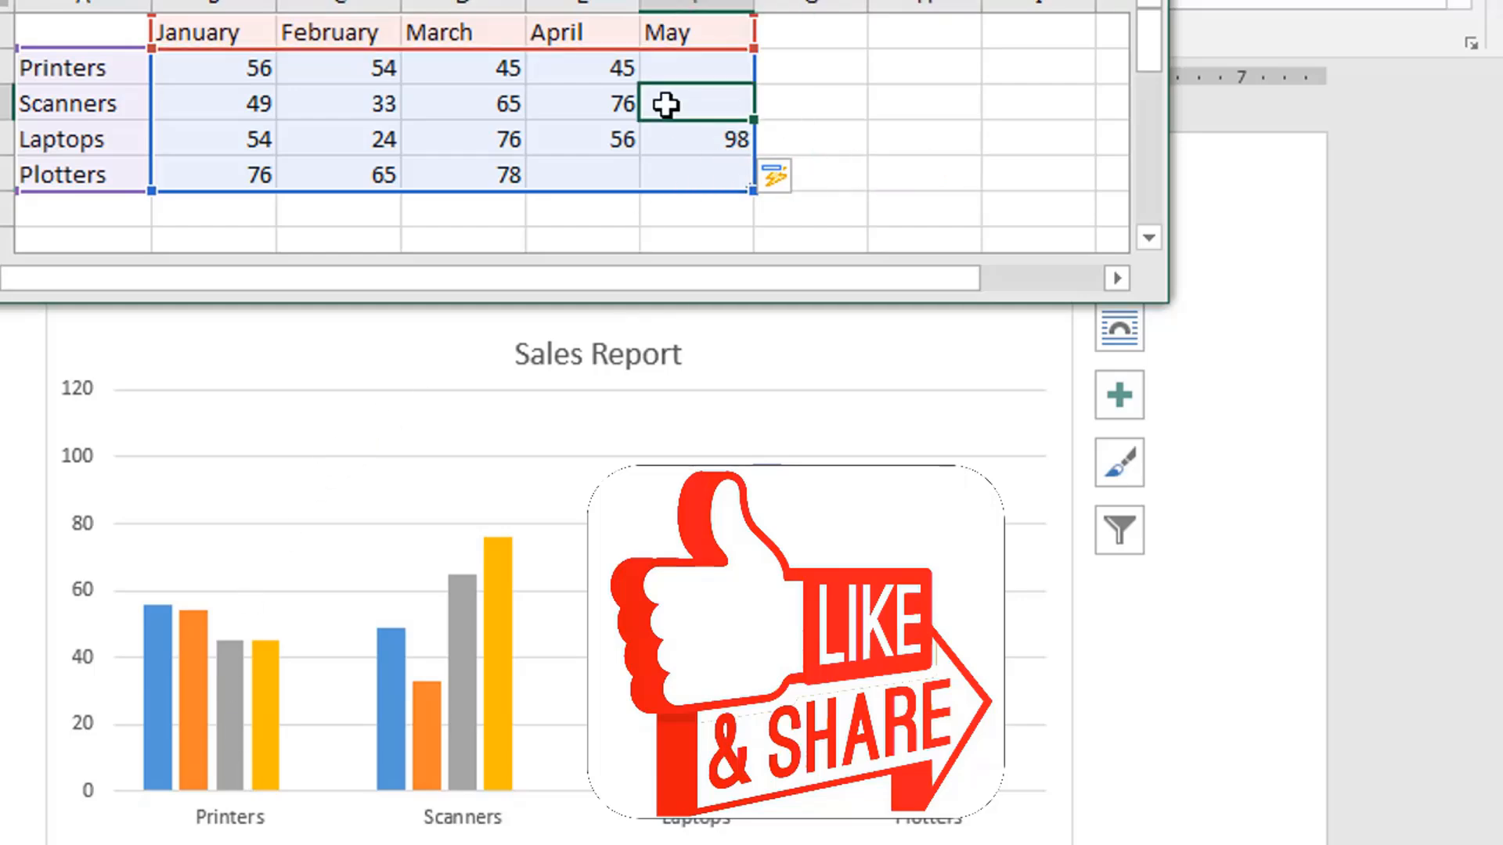
left_click(842, 149)
left_click(582, 209)
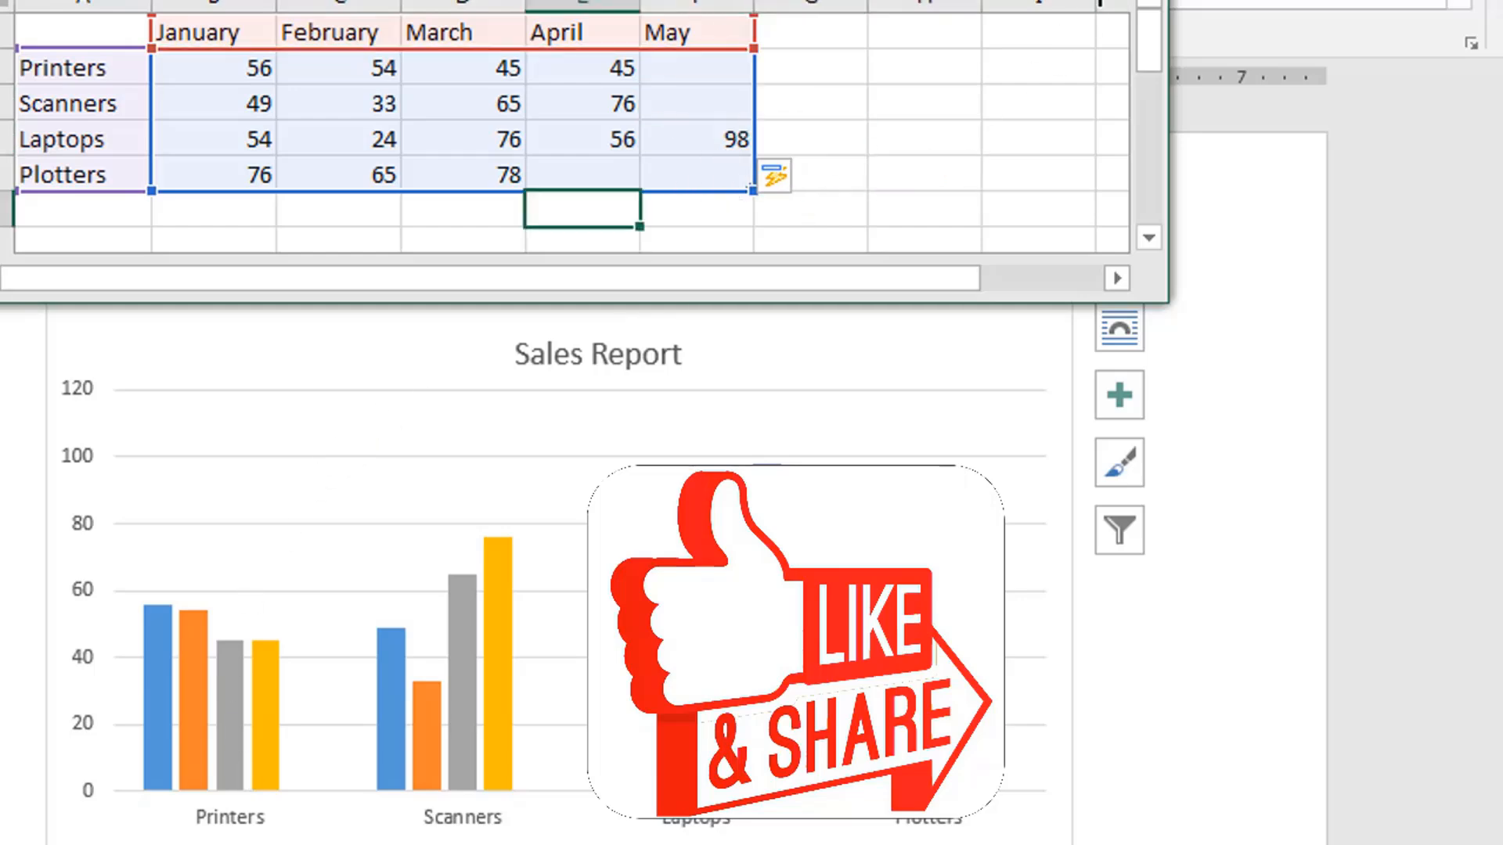